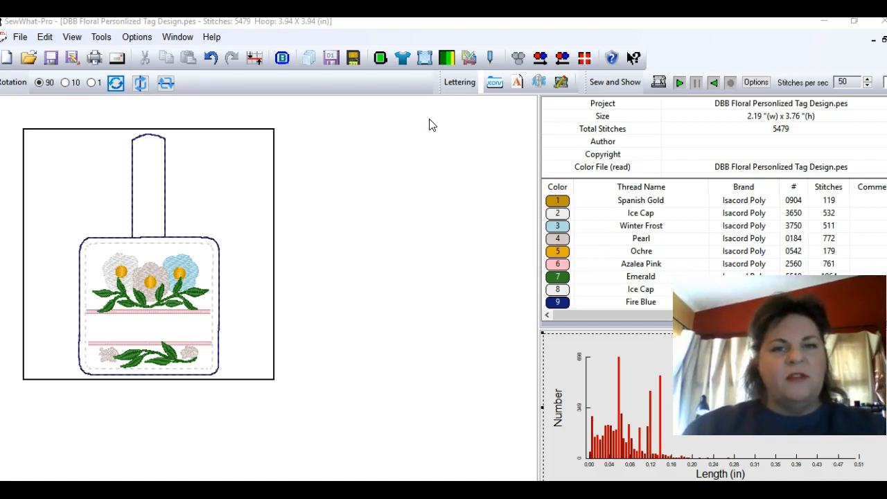
Step: Show the lettering icon album and start merging another embroidery file into the floral tag design
left_click(496, 82)
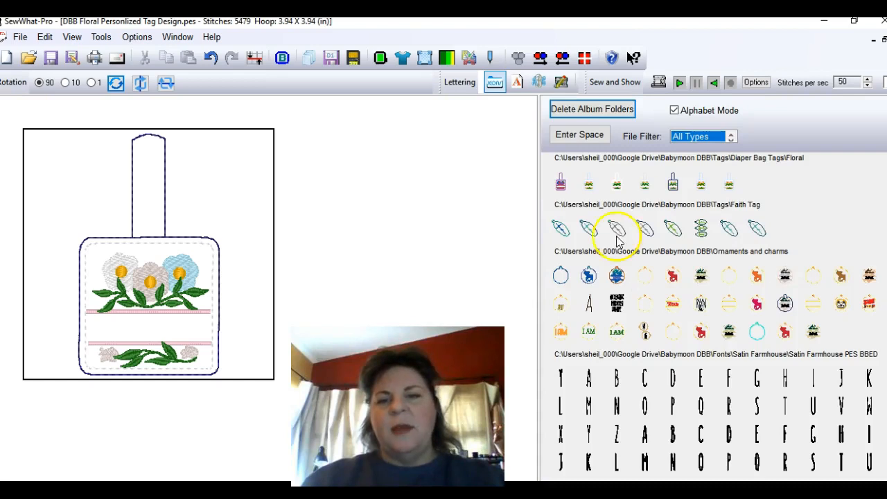
left_click(580, 99)
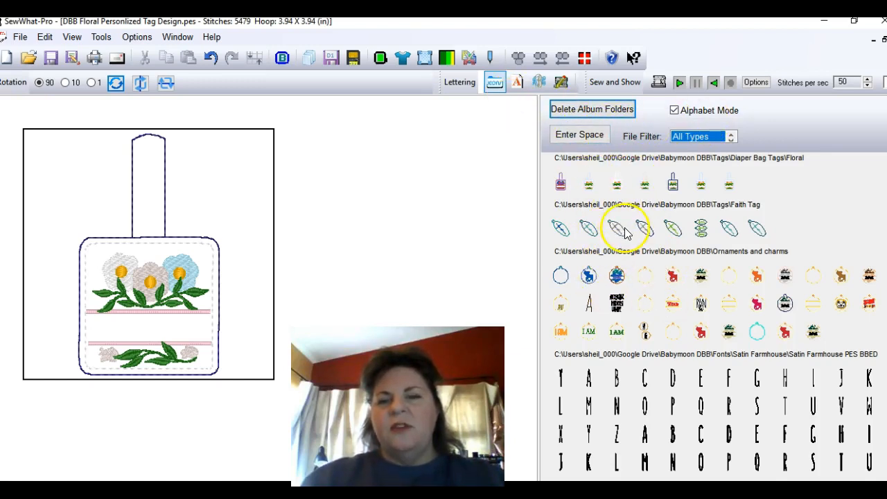
left_click(20, 37)
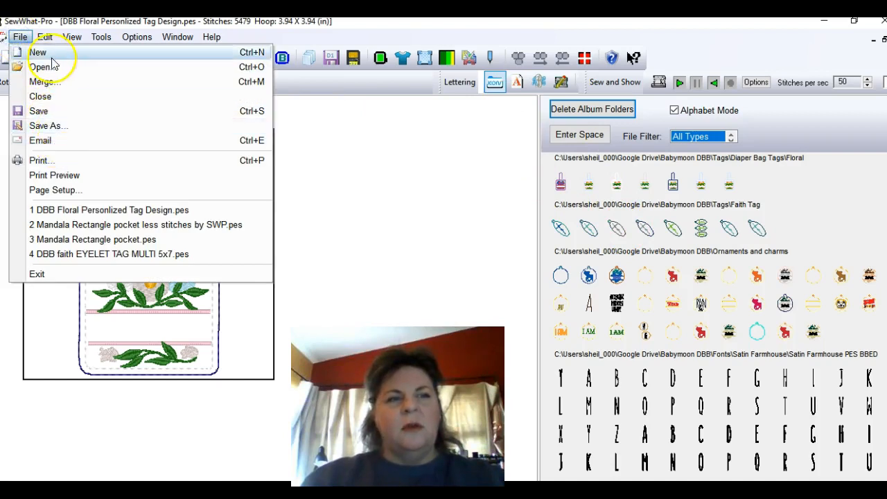
mouse_move(49, 38)
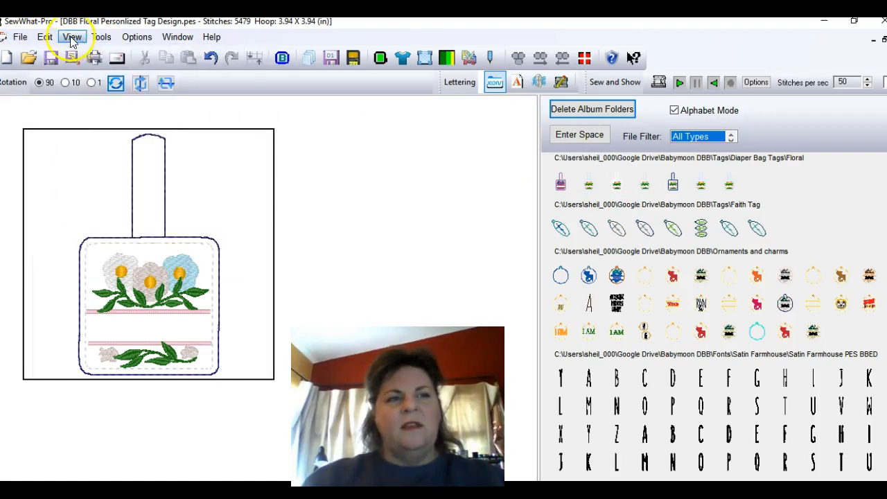
left_click(35, 77)
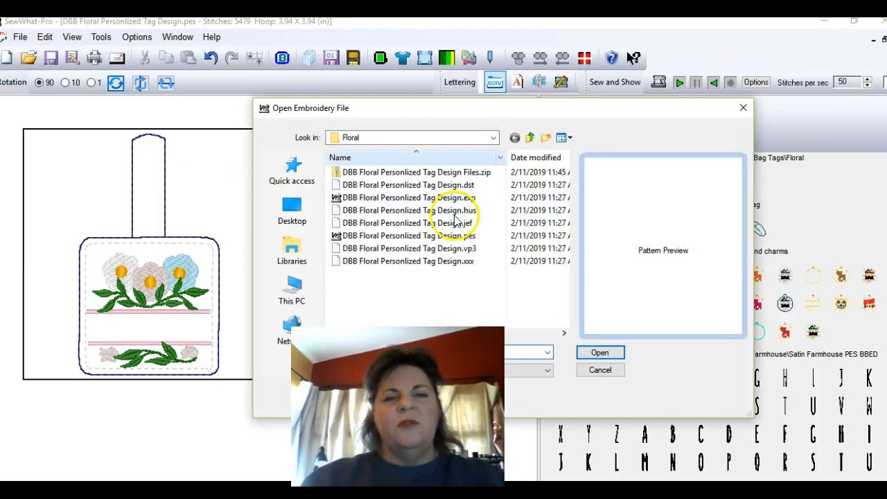
Step: Browse from the Floral folder up to Google Drive and open its embroidery fonts folder
left_click(527, 138)
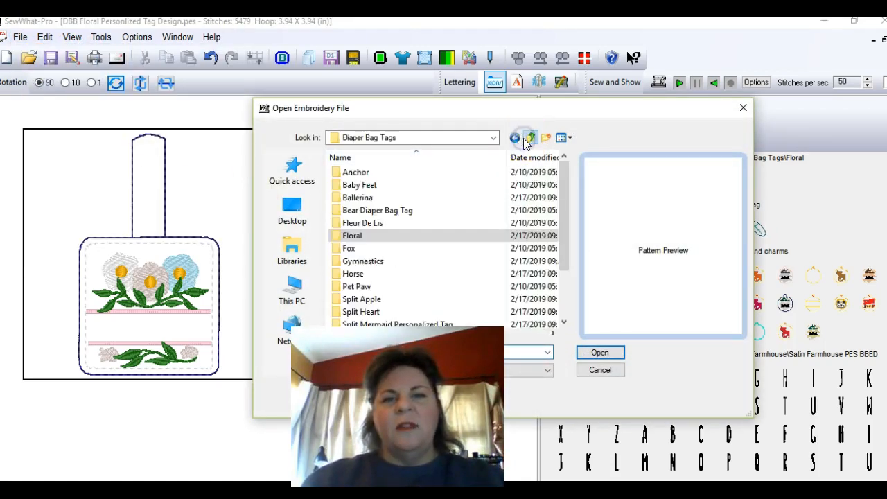
left_click(526, 140)
left_click(528, 138)
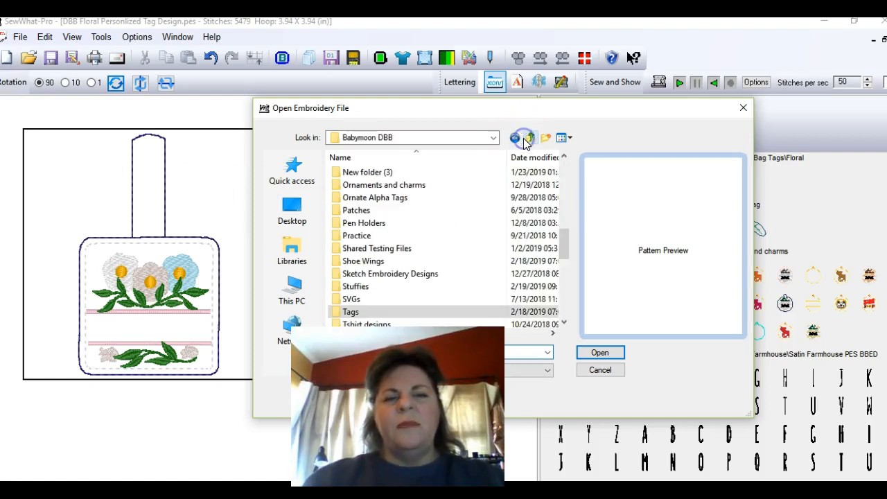
left_click(527, 139)
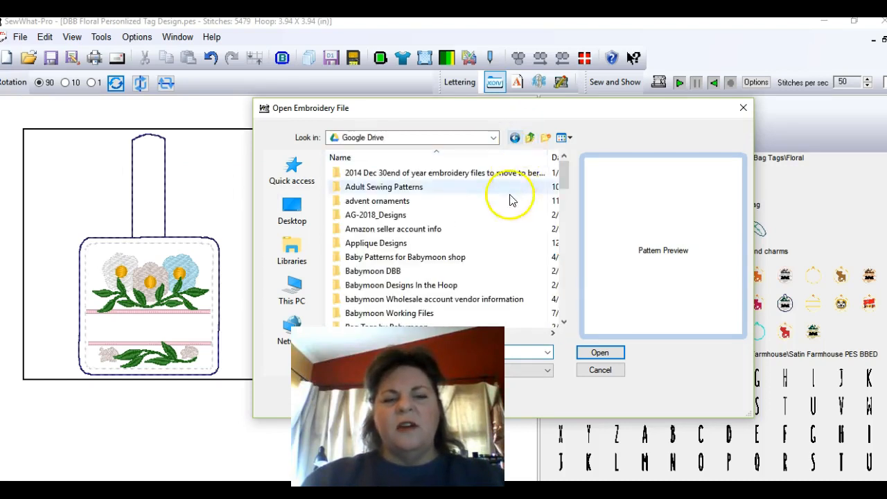
scroll(490, 246, "down", 1)
scroll(490, 246, "down", 15)
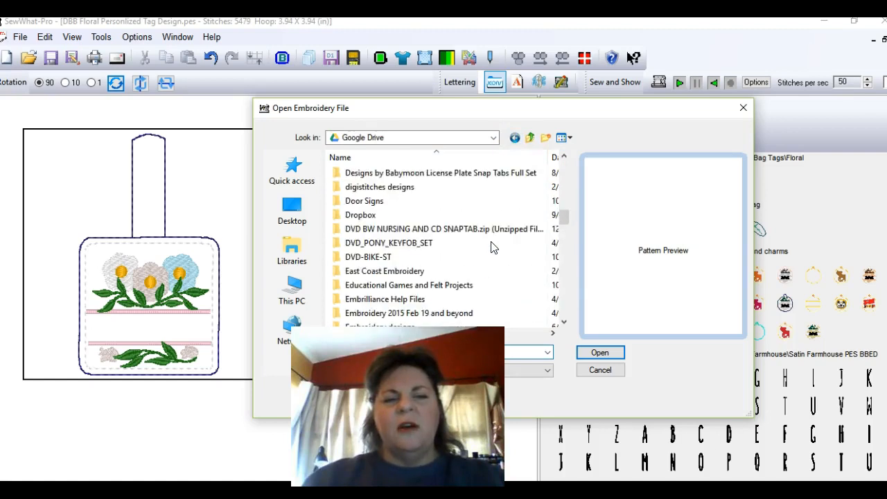
scroll(491, 246, "down", 2)
double_click(414, 242)
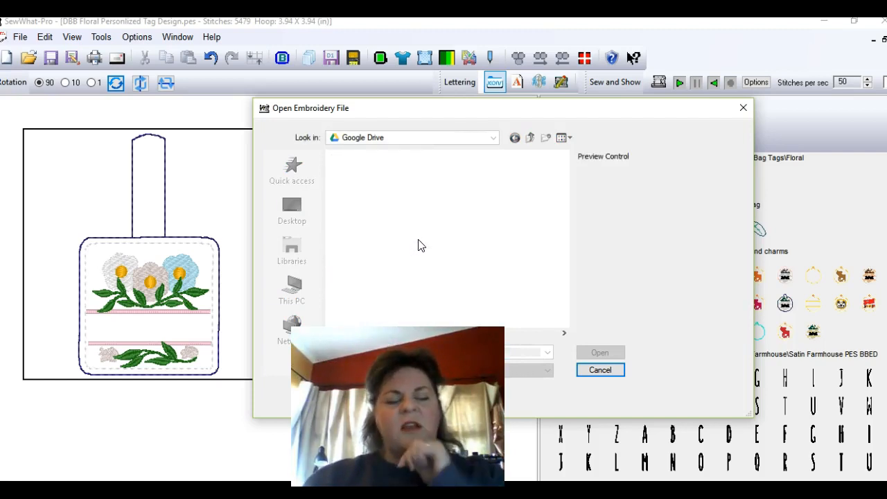
Step: Open the halfinch folder in DBJJ754-PES, within the DBJJ754 Adorn Simple Block Font folder
scroll(418, 244, "down", 10)
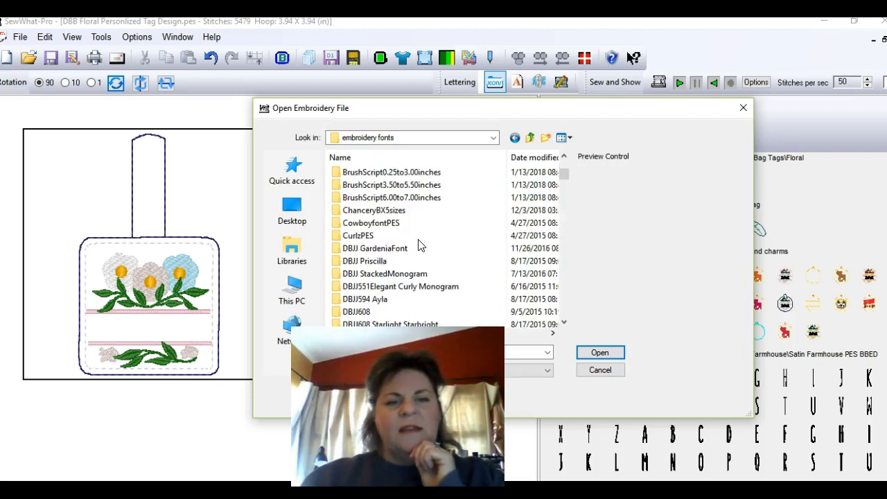
scroll(418, 244, "down", 3)
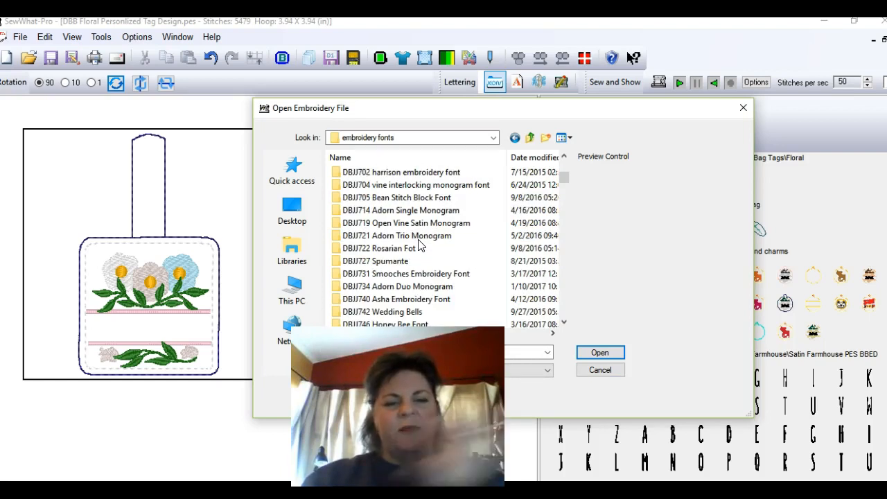
scroll(418, 244, "down", 3)
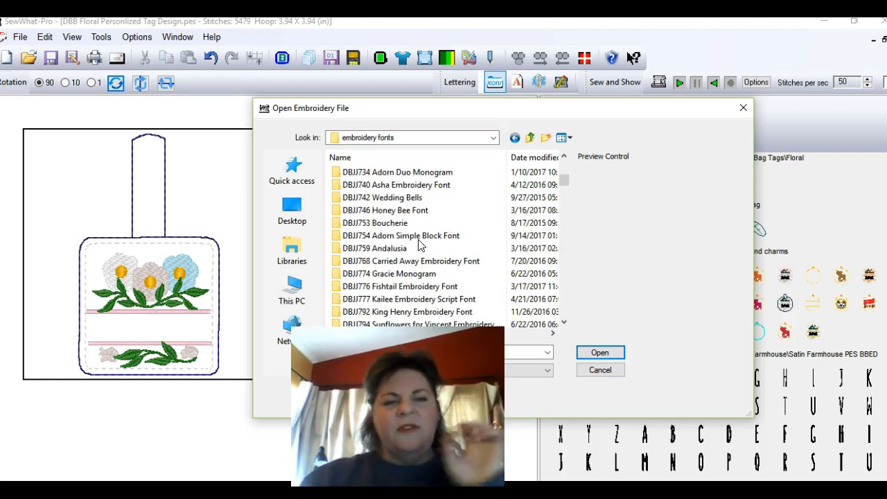
left_click(425, 239)
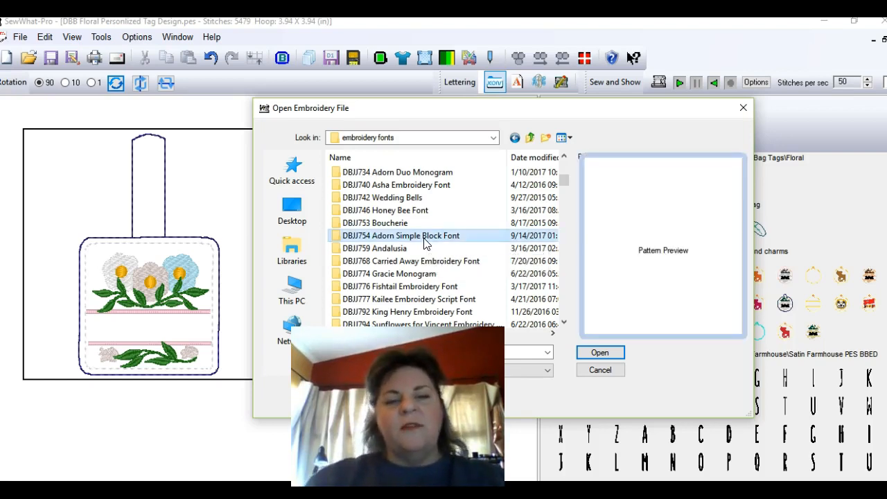
double_click(425, 237)
left_click(382, 172)
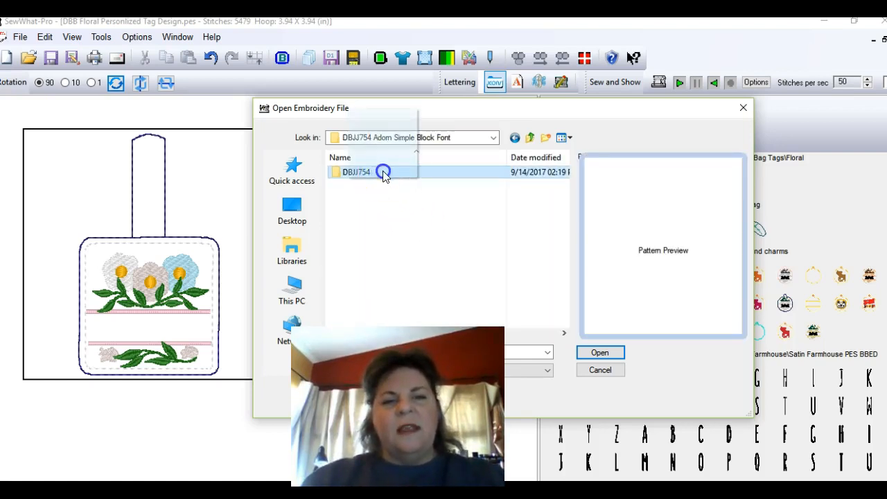
double_click(406, 173)
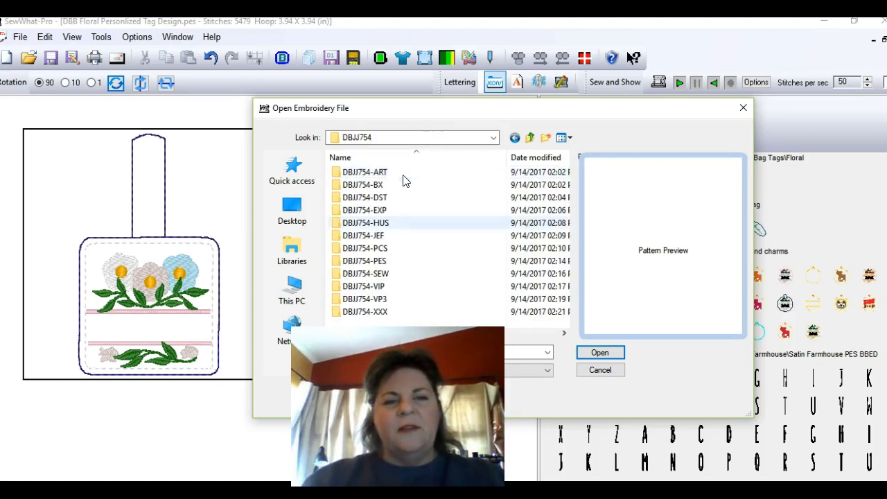
left_click(393, 261)
double_click(392, 262)
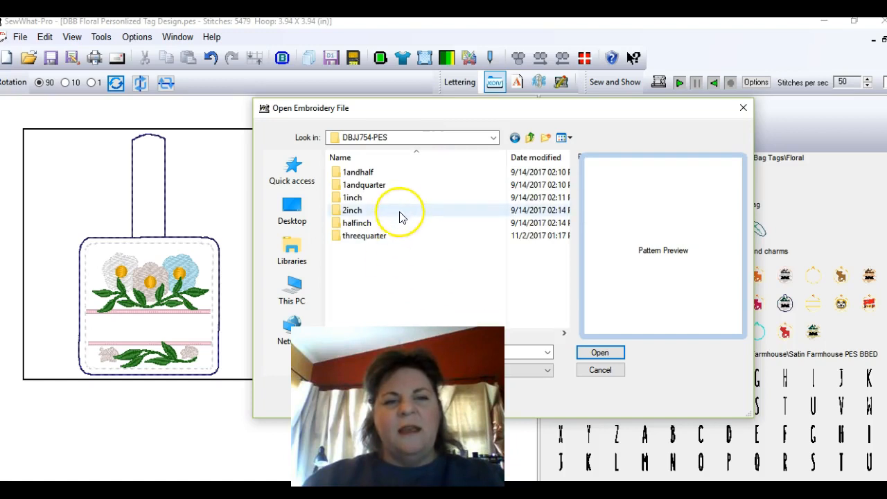
left_click(350, 227)
double_click(350, 227)
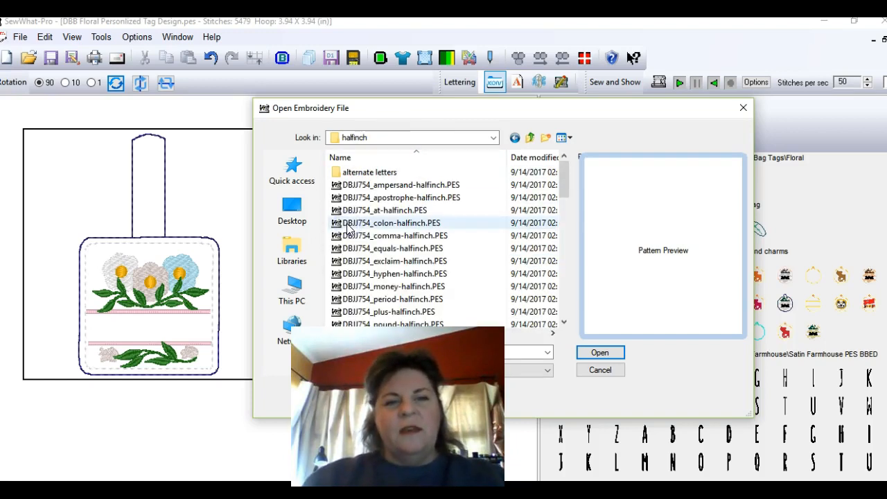
Step: Merge DBJJ754-o-cap-halfinch.PES into the design and move the O to the start of the blank name band
scroll(413, 201, "down", 13)
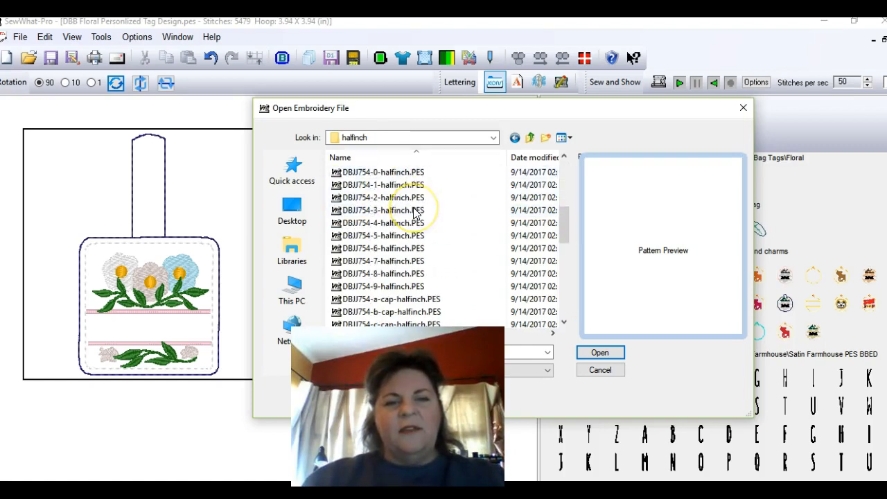
scroll(415, 213, "up", 1)
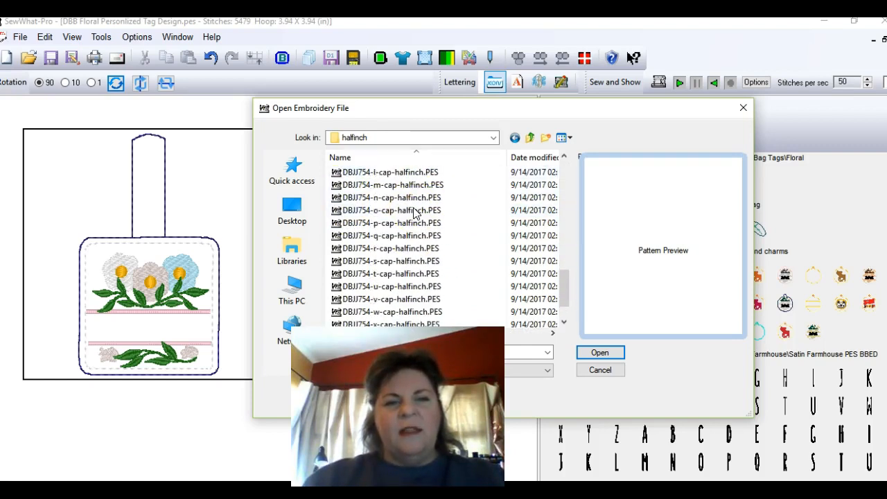
left_click(412, 211)
left_click(600, 353)
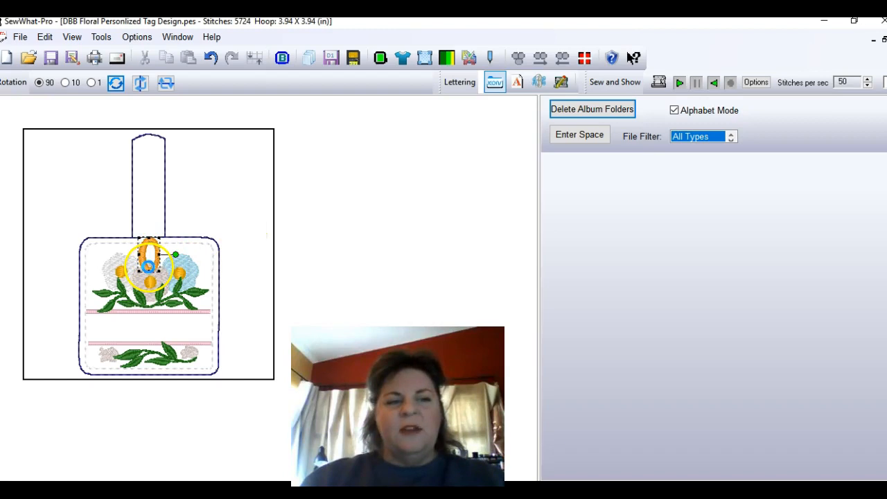
left_click_drag(147, 263, 116, 333)
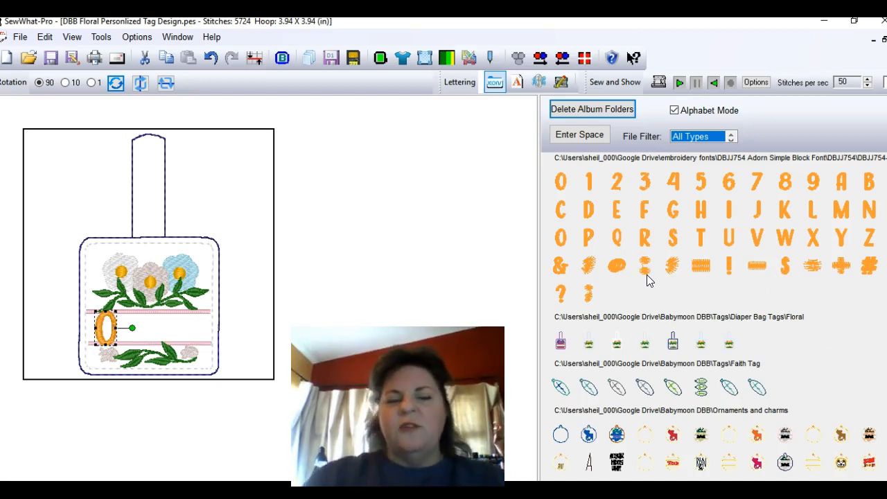
Step: Add the remaining five letters of the name after the O, using the half-inch Adorn Simple Block alphabet
left_click(812, 212)
left_click(732, 214)
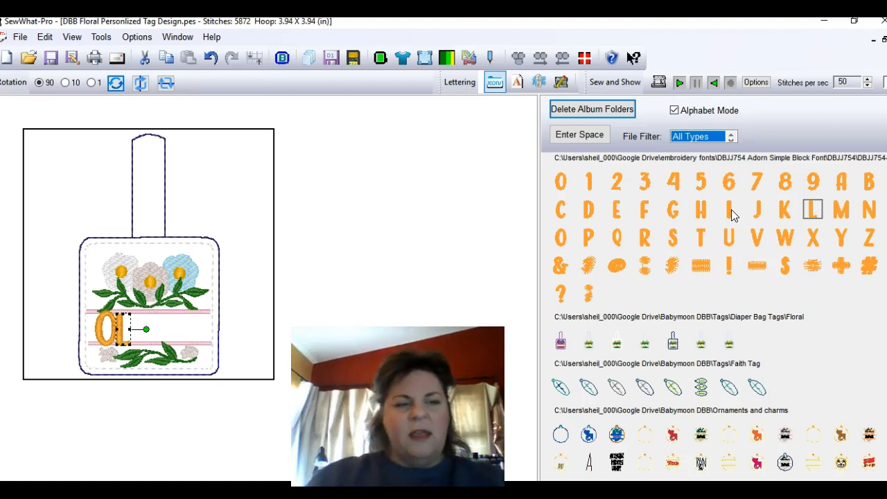
left_click(731, 209)
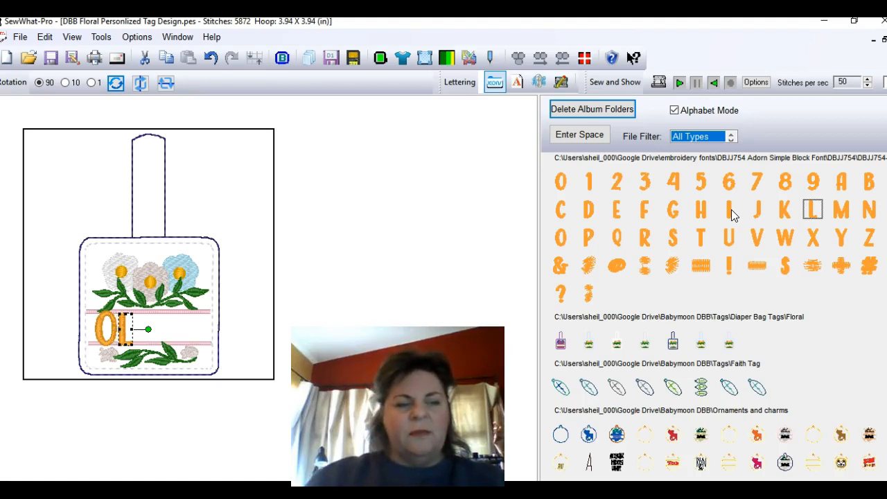
left_click(731, 209)
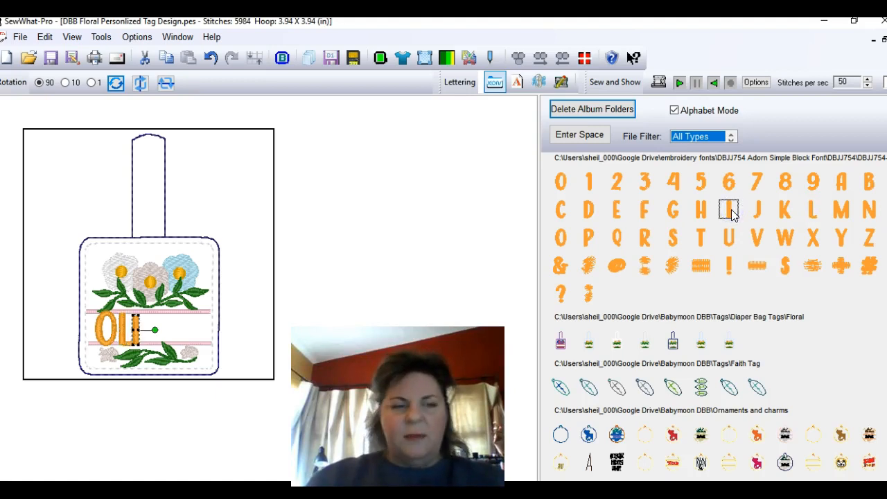
left_click(762, 237)
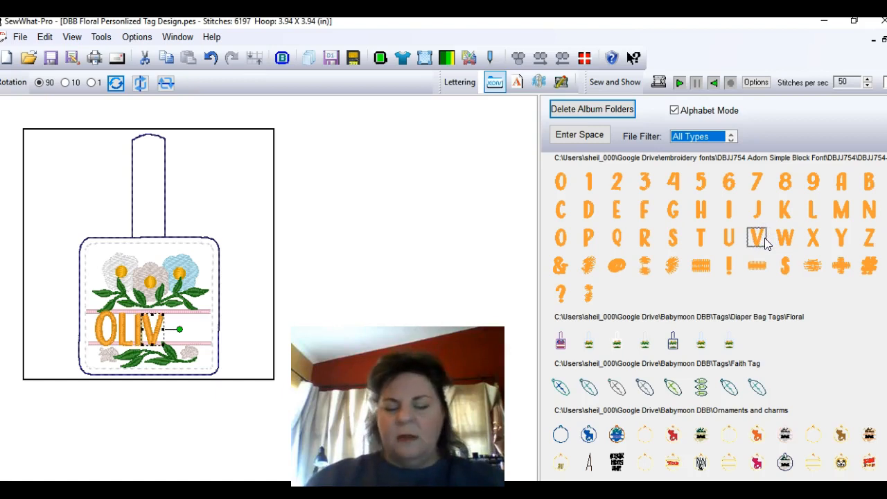
left_click(734, 215)
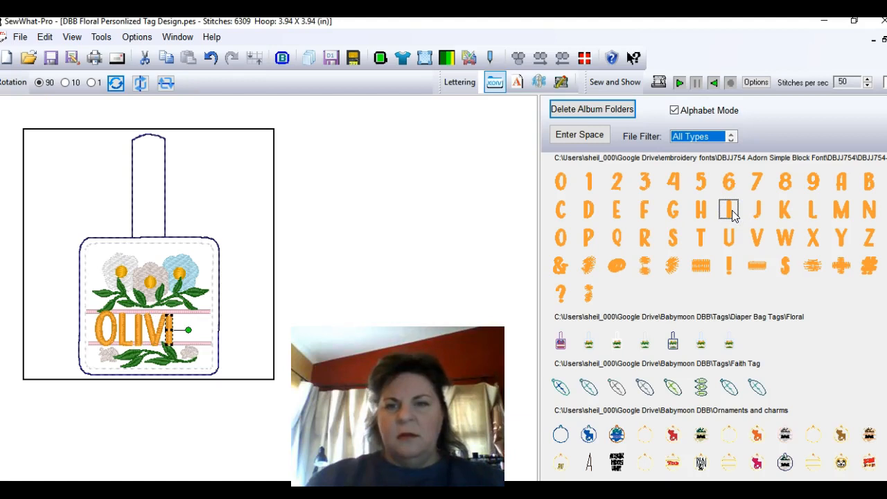
left_click(843, 194)
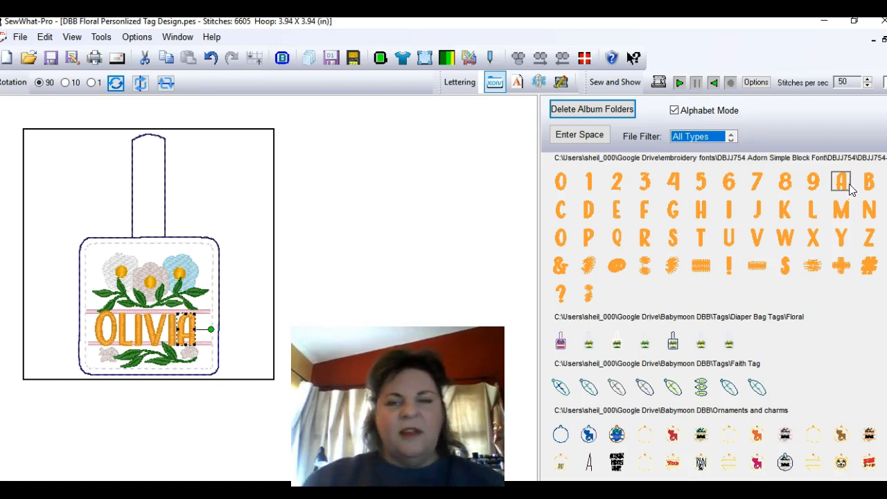
Step: Recolour all six name letters, thread colours 10 to 15, with Isacord Poly Ming 5513 and deselect them
left_click(493, 83)
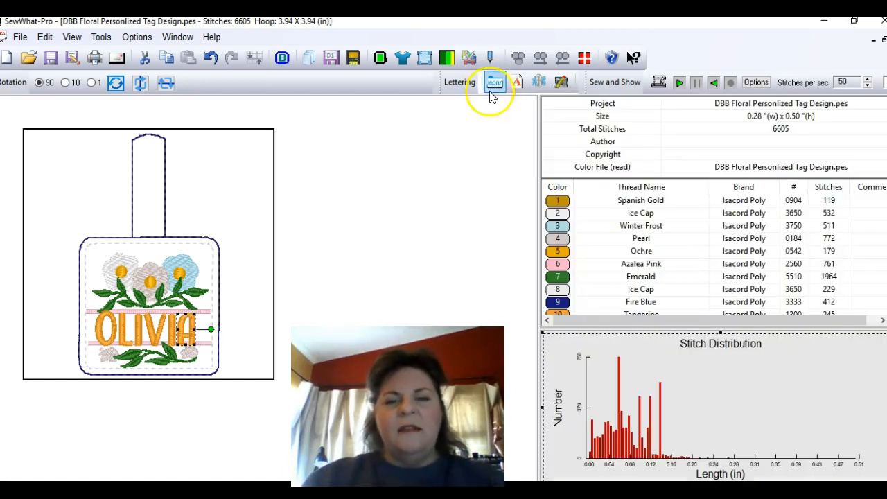
scroll(628, 228, "down", 1)
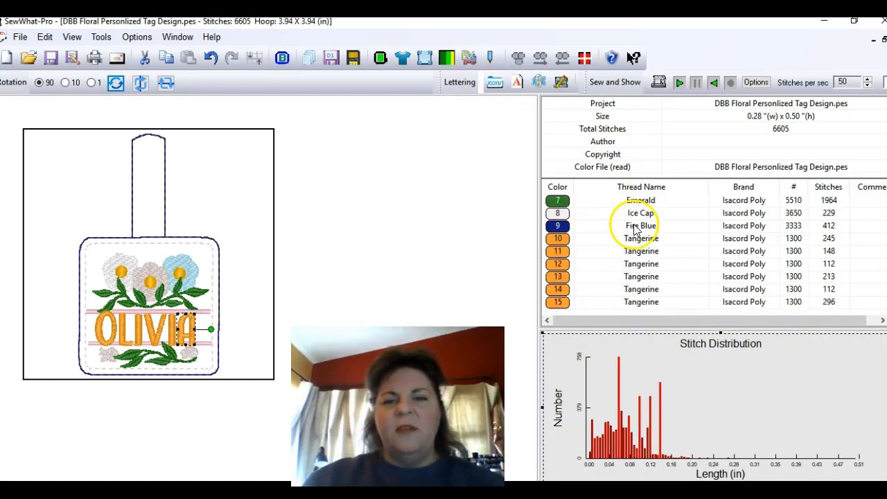
left_click(556, 247)
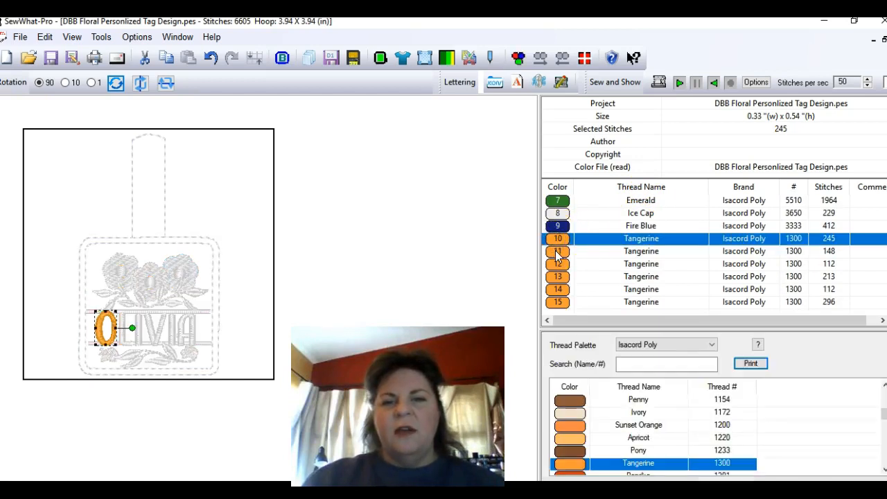
left_click(555, 253, "ctrl")
left_click(556, 262, "ctrl")
left_click(563, 305, "shift")
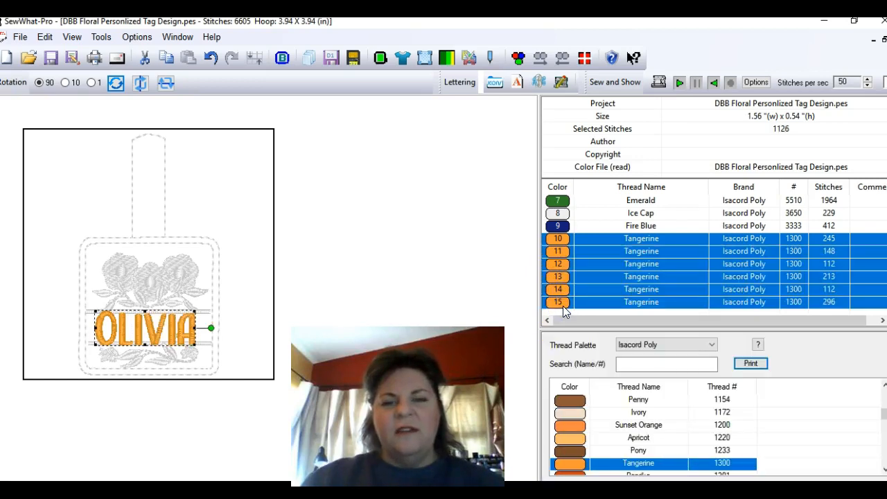
left_click(563, 305)
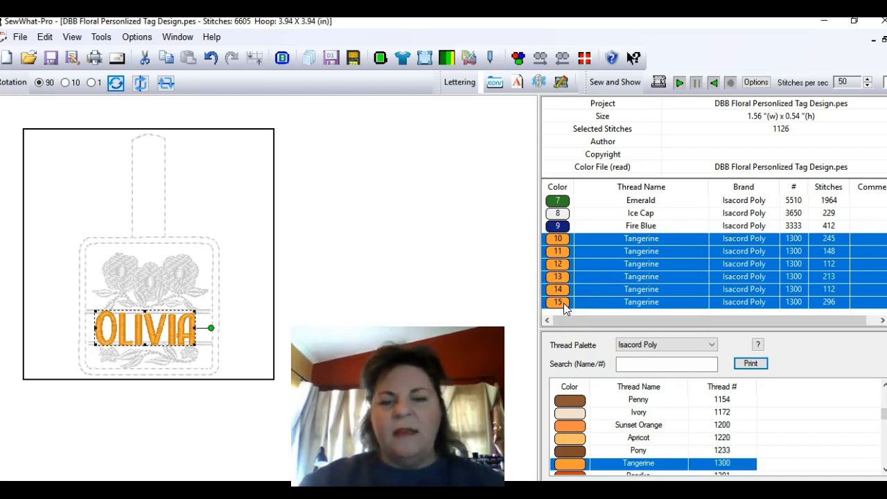
scroll(637, 416, "up", 5)
scroll(638, 421, "up", 15)
scroll(637, 421, "up", 3)
scroll(636, 423, "down", 15)
scroll(636, 422, "down", 20)
scroll(638, 420, "down", 20)
scroll(639, 419, "down", 20)
scroll(638, 418, "up", 2)
left_click(574, 417)
left_click(173, 315)
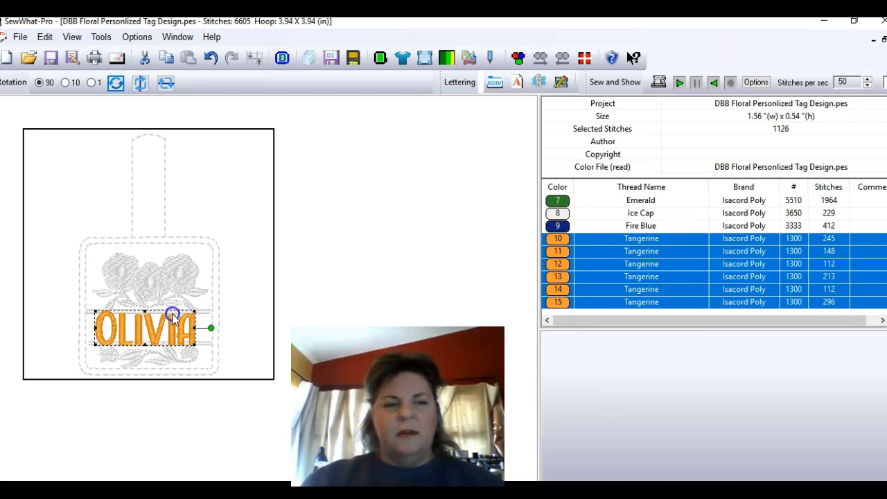
left_click(310, 281)
left_click(538, 242)
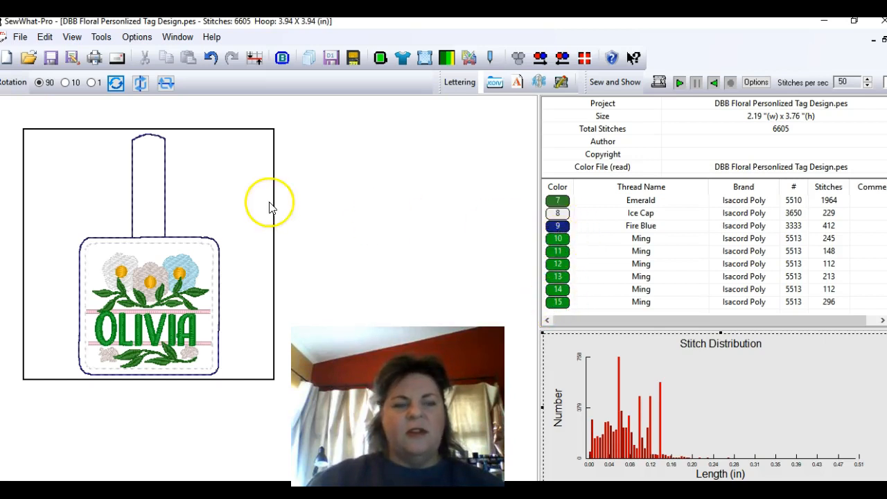
Step: Join the name's same-coloured threads starting at thread 10, leaving joining of all adjacent same-colour threads off
left_click(53, 39)
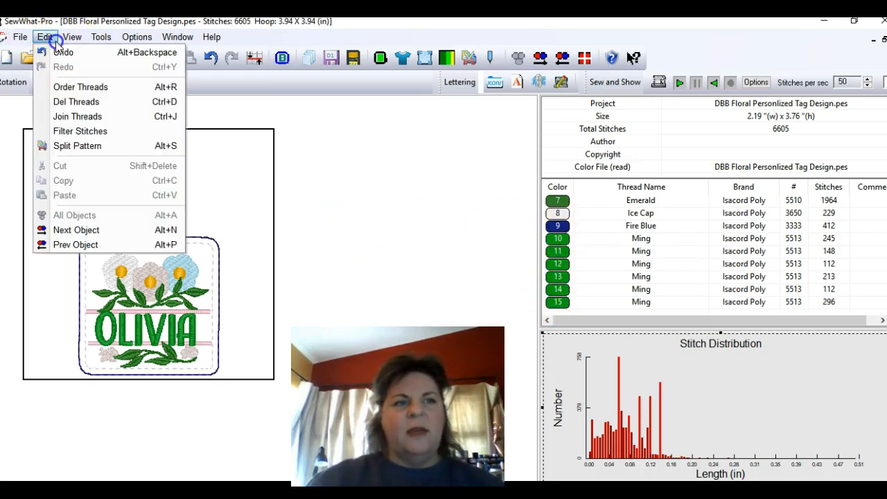
left_click(61, 117)
left_click(424, 260)
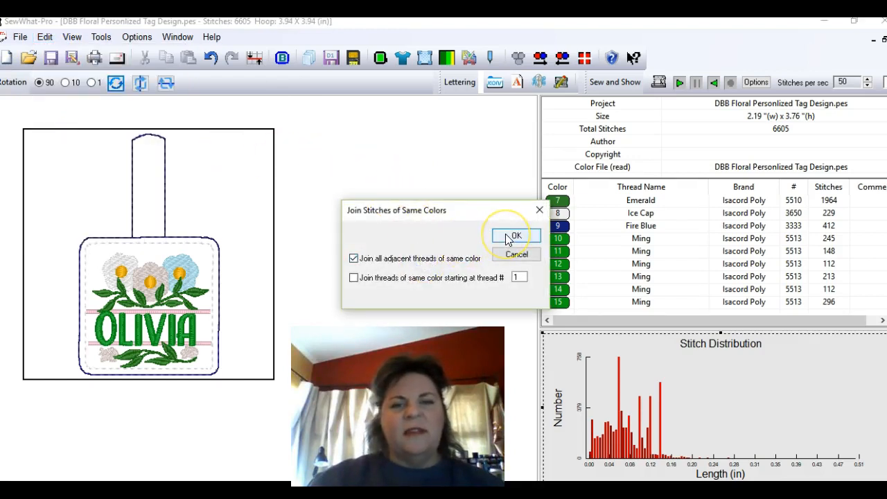
left_click(362, 278)
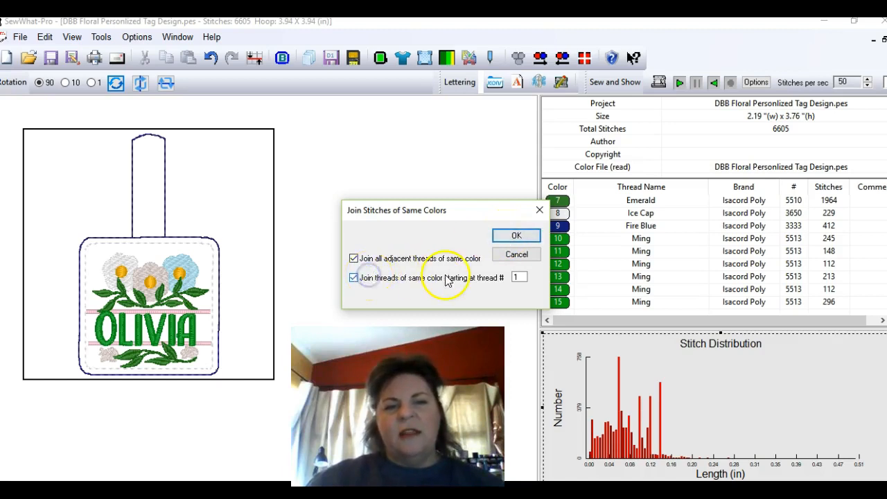
left_click(355, 259)
left_click(524, 277)
type("0")
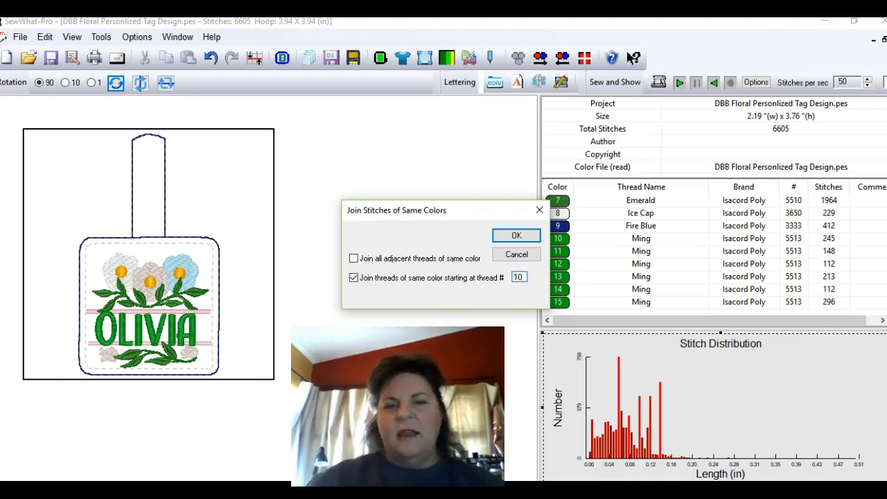
left_click(532, 239)
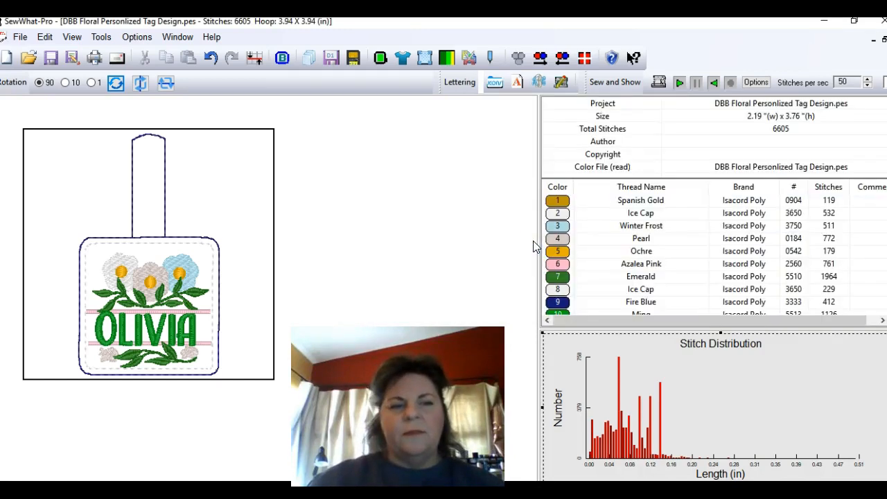
Step: Shrink the joined name lettering to about 1.47 by 0.36 in and fit it between the pink band lines
scroll(586, 243, "down", 1)
left_click(556, 305)
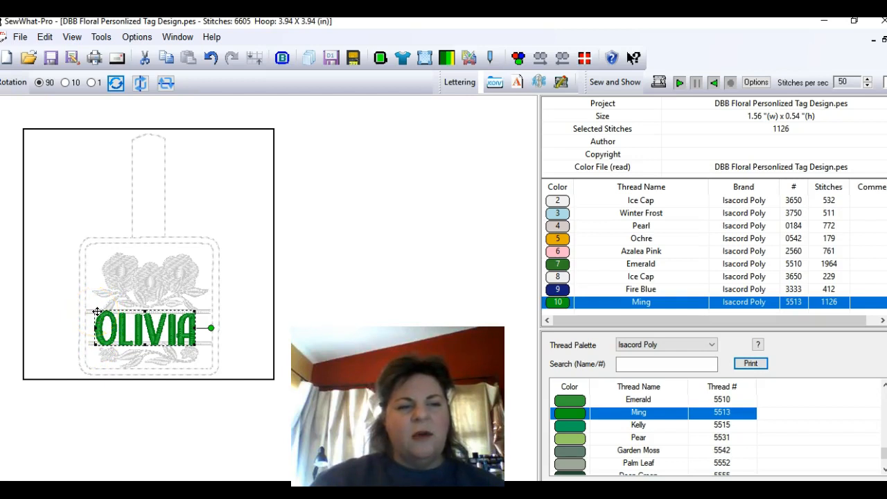
left_click_drag(97, 313, 99, 319)
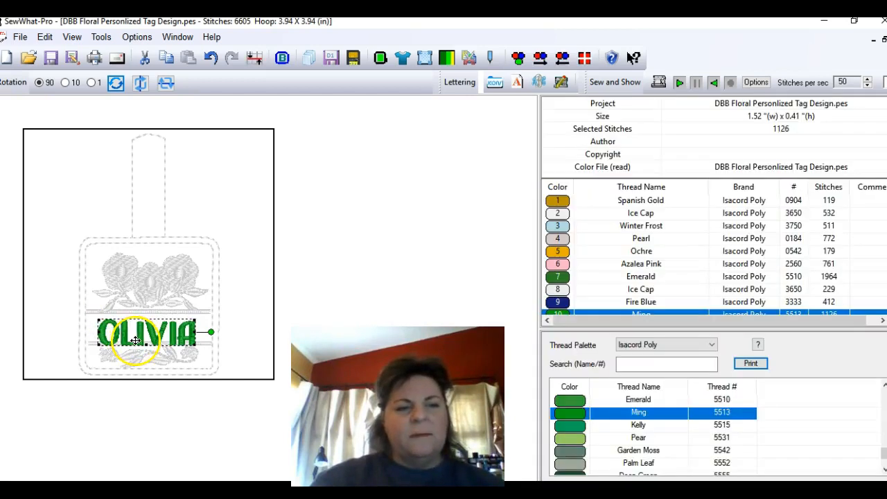
left_click_drag(141, 339, 140, 335)
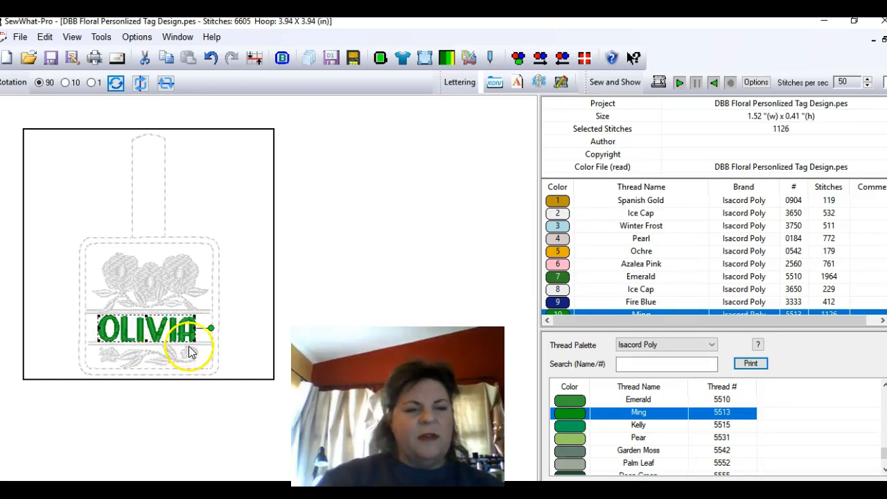
left_click_drag(194, 340, 193, 338)
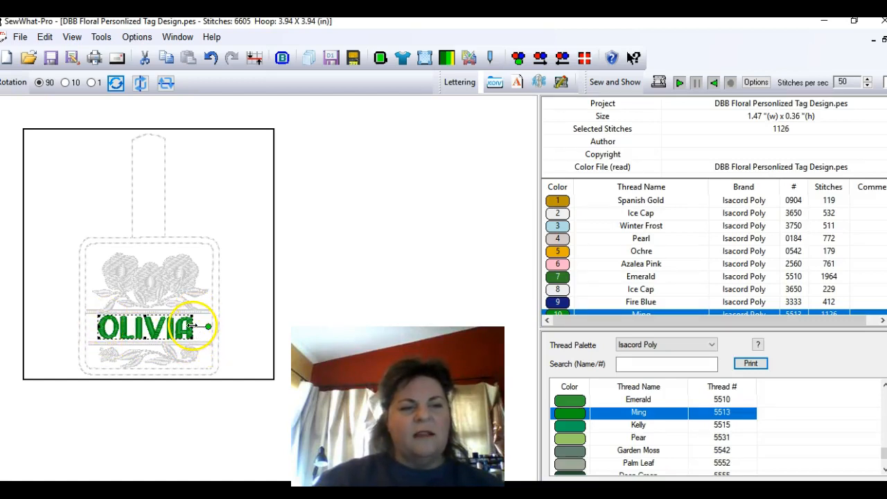
Step: Widen the name lettering to about 1.70 in, centre it within the band and deselect it
left_click_drag(206, 325, 222, 326)
mouse_move(98, 329)
left_mouse_down()
mouse_move(84, 327)
mouse_move(96, 330)
left_mouse_up()
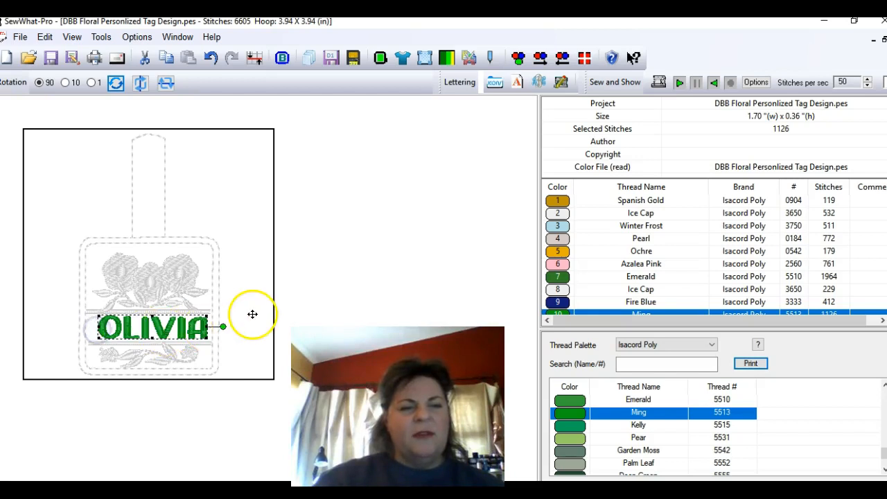
left_click(254, 315)
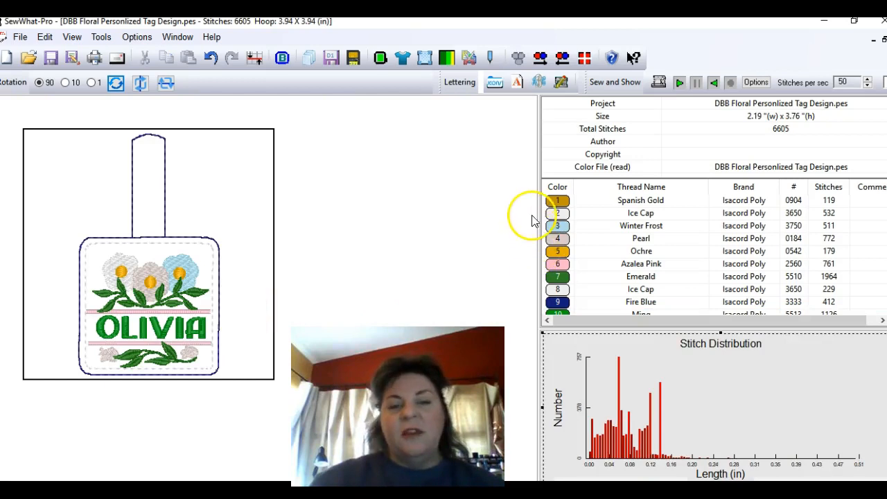
Step: Examine which parts of the design the Fire Blue, Ice Cap and Emerald threads, colours 9, 8 and 7, stitch
scroll(561, 257, "down", 1)
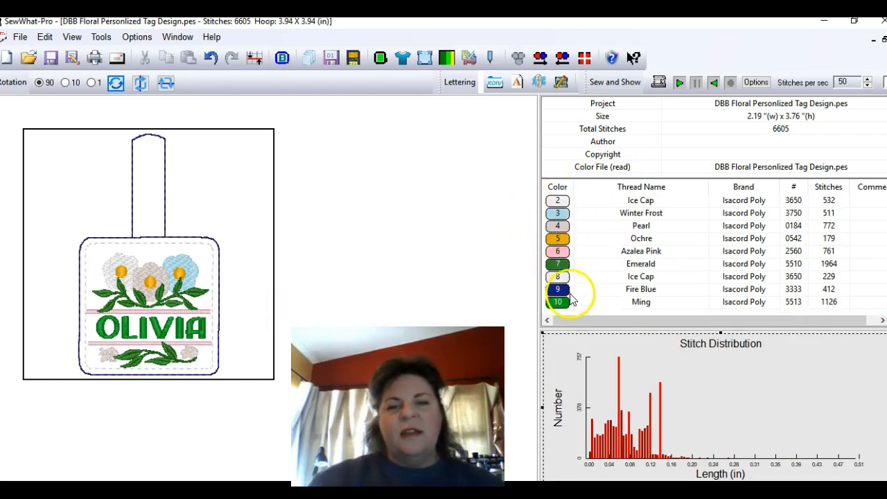
left_click(558, 290)
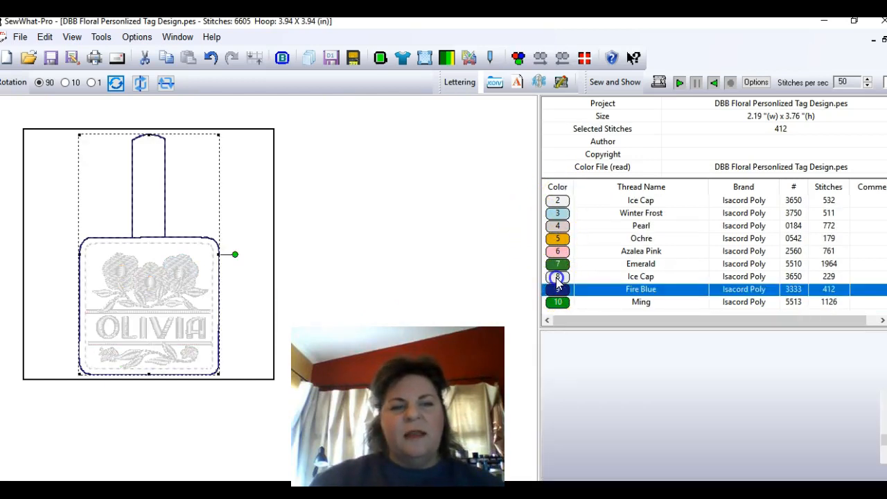
left_click(557, 278)
left_click(559, 266)
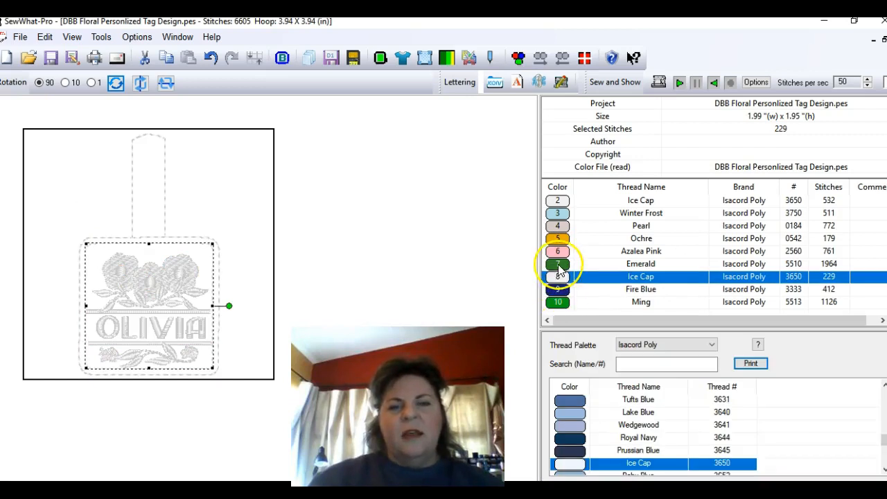
left_click(559, 266)
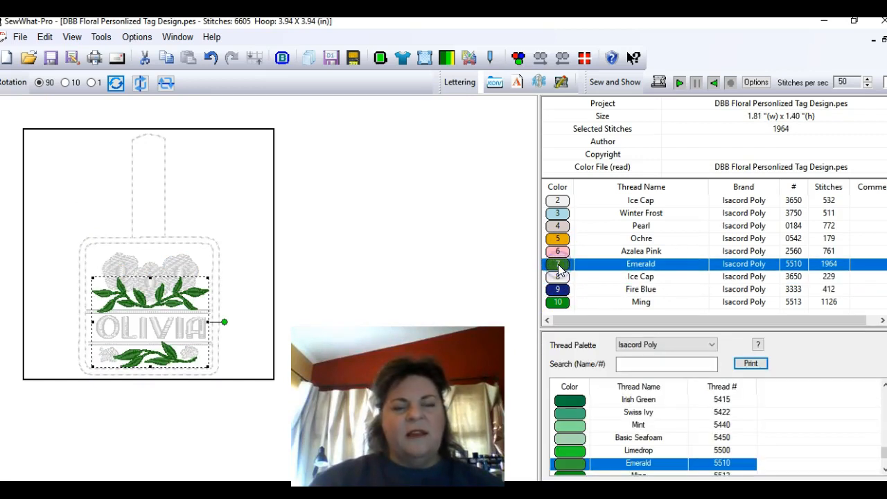
Step: Try to move the Ming name thread, colour 10, up to the Emerald thread directly in the thread list
left_click(559, 302)
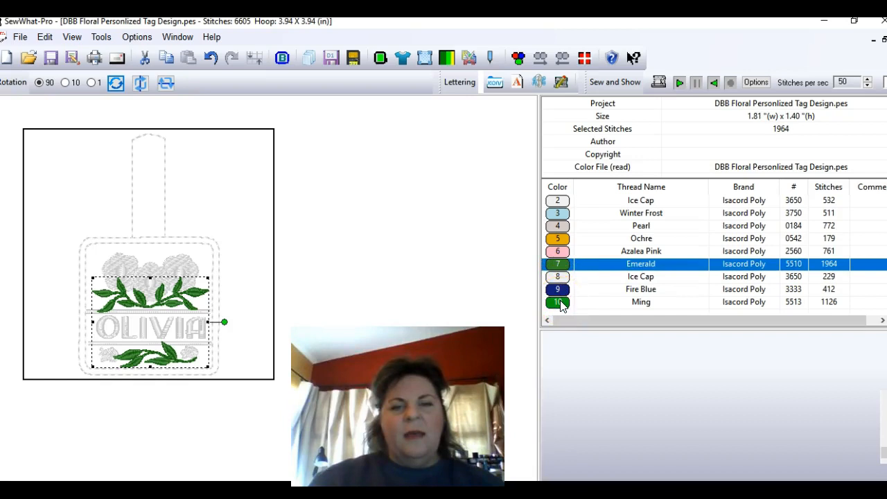
left_click(559, 269)
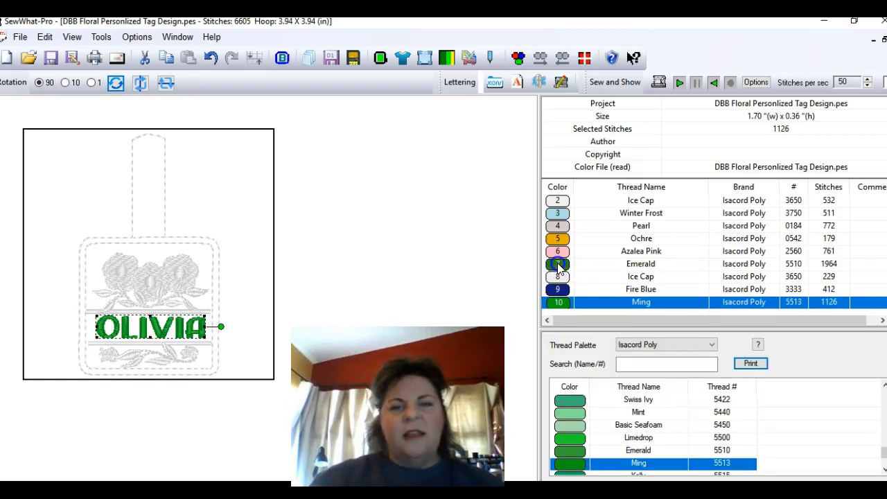
left_click_drag(558, 302, 557, 268)
left_click(555, 302)
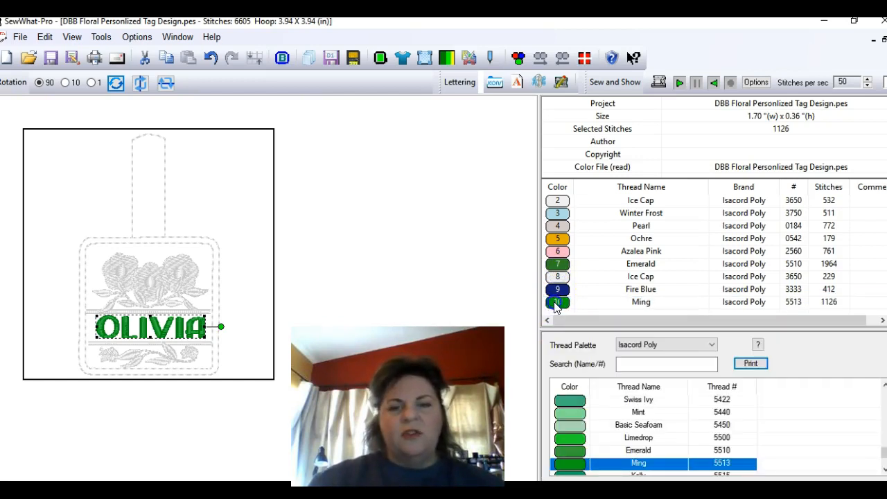
left_click(557, 305)
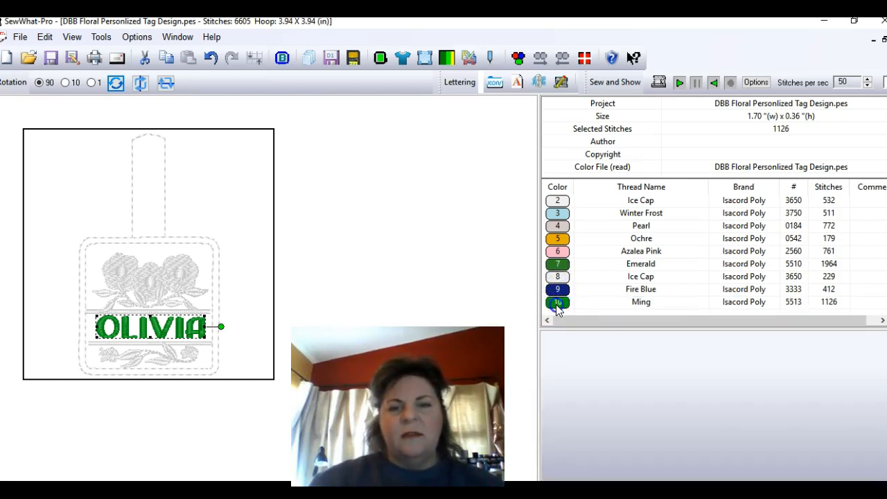
left_click(555, 278)
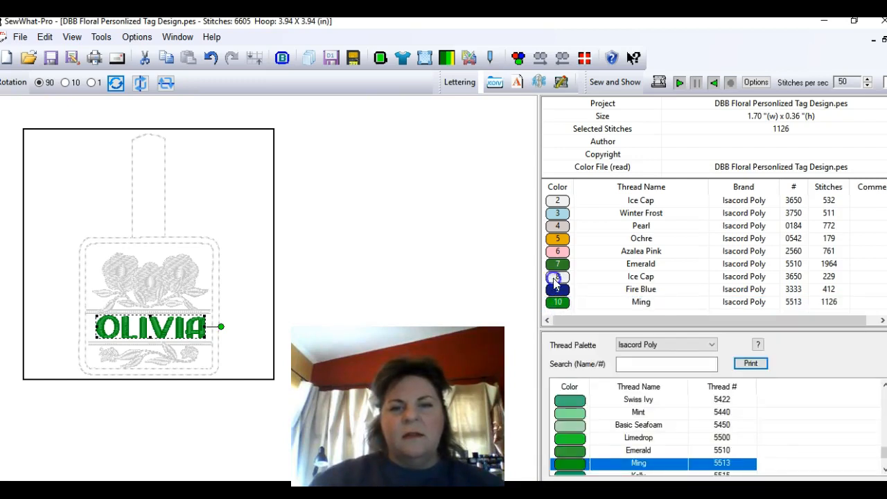
right_click(559, 304)
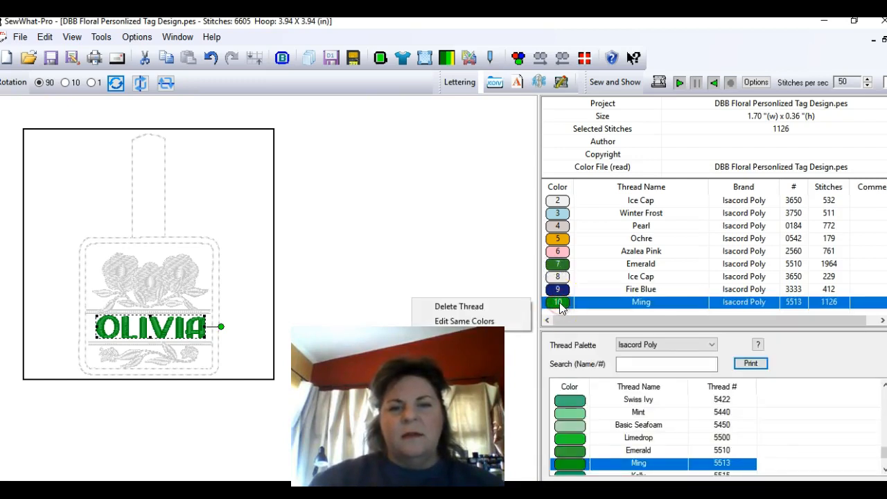
left_click(556, 305)
left_click(559, 265)
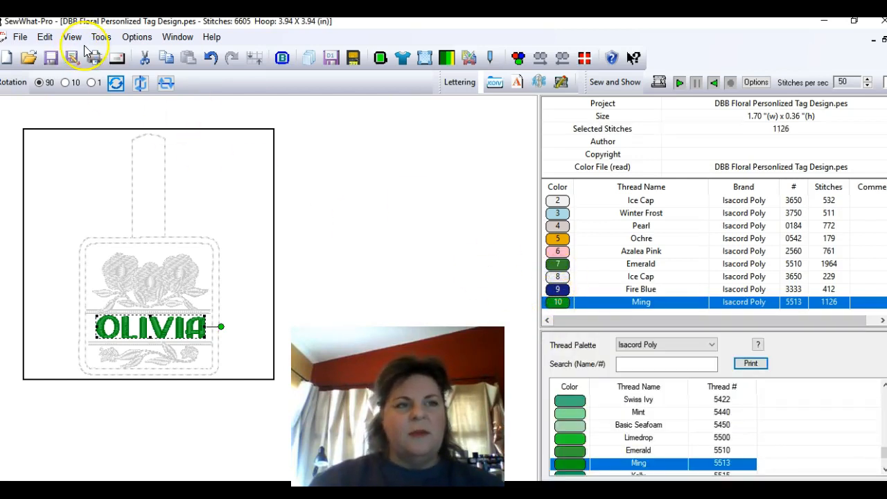
Step: Open the thread order editor and set the new order of old thread 10, the Ming lettering, to 8
left_click(43, 37)
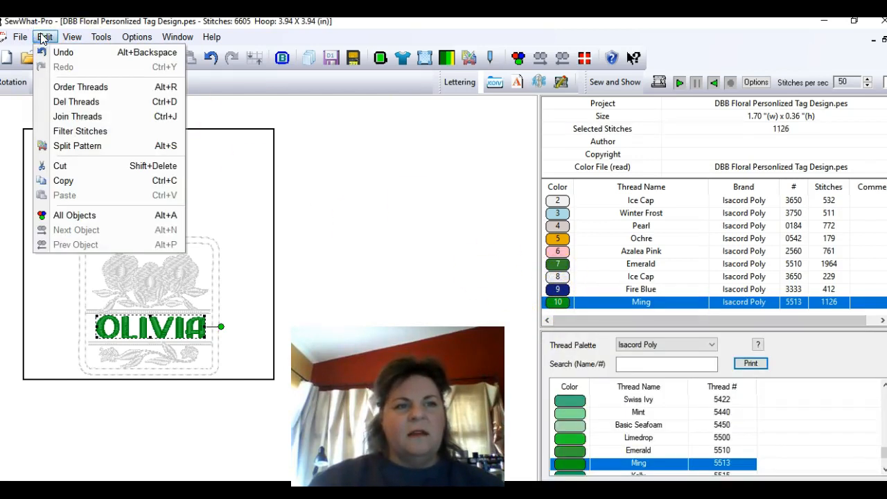
left_click(79, 88)
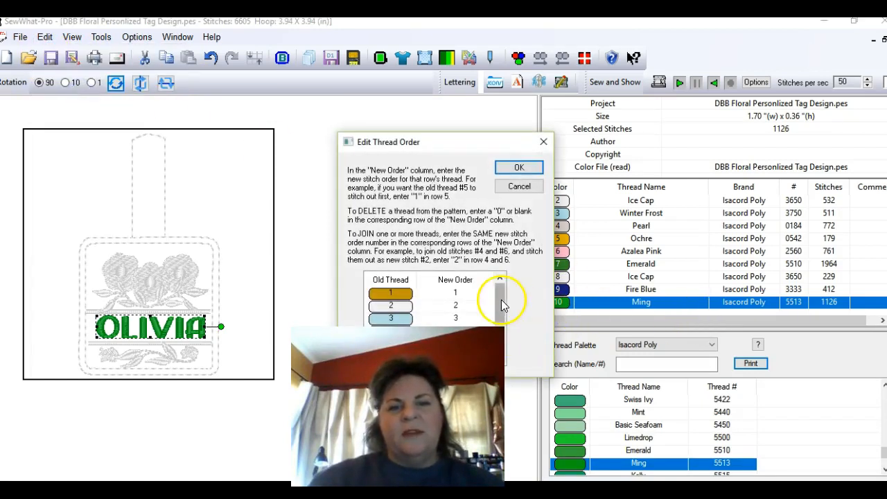
scroll(501, 299, "down", 1)
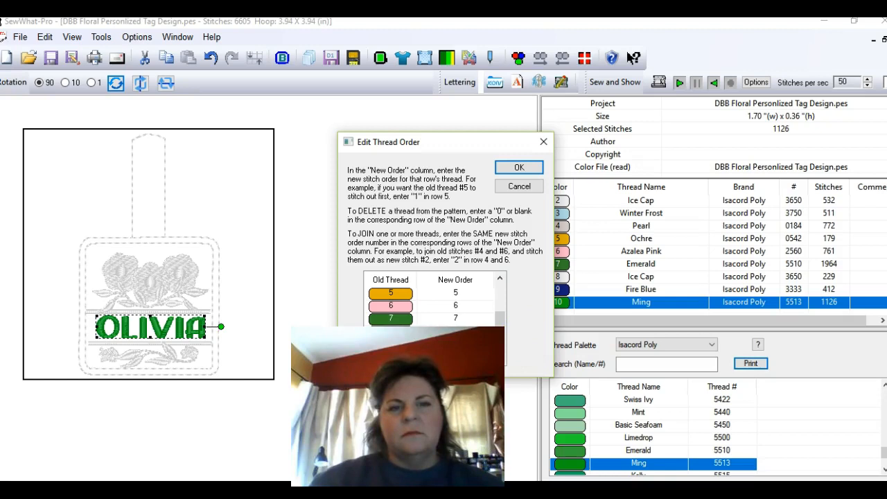
left_click_drag(459, 143, 437, 73)
left_click_drag(448, 286, 430, 286)
type("8")
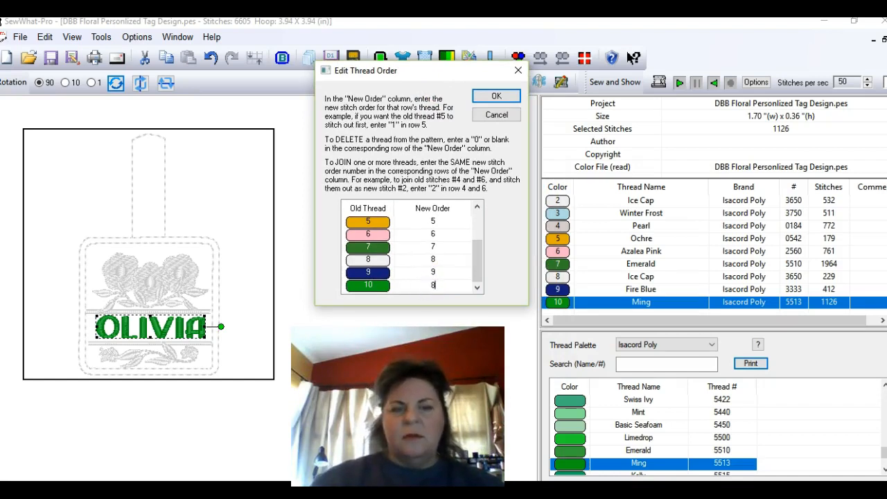
Step: Set the new order of old thread 8 to 9 and old thread 9 to 10, and apply the thread order
left_click(437, 276)
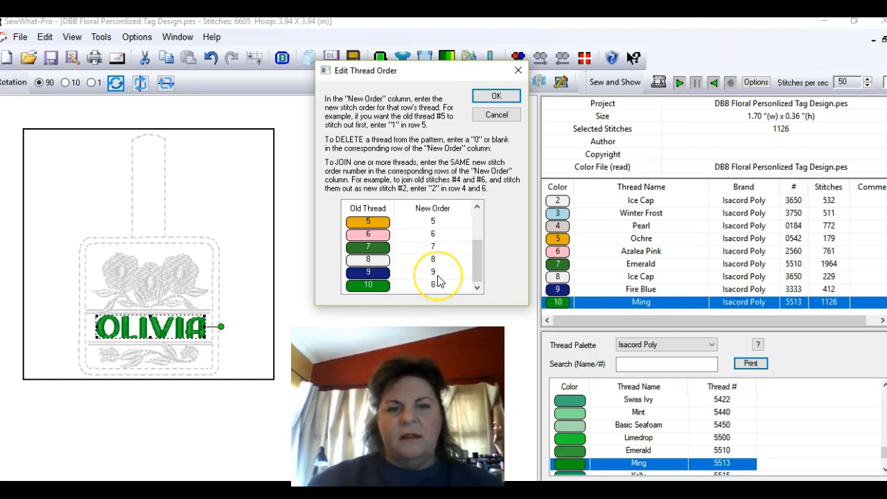
left_click(444, 259)
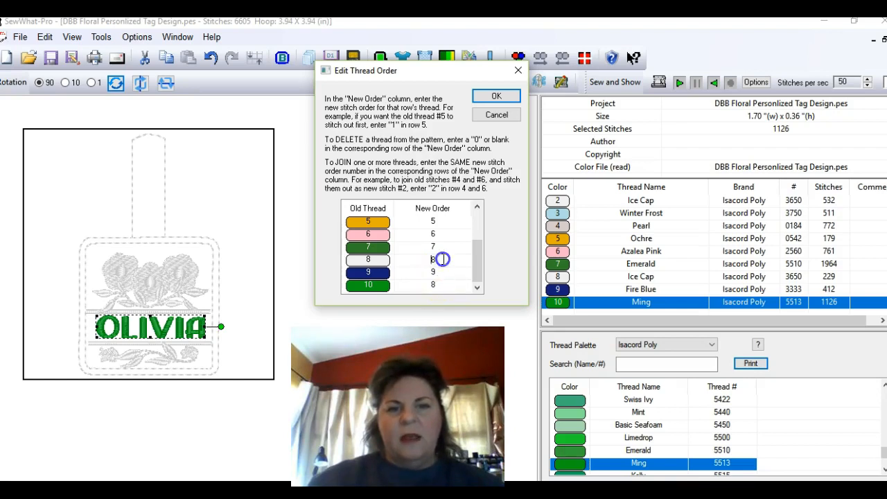
key("BackSpace")
type("9")
left_click(416, 260)
left_click(431, 271)
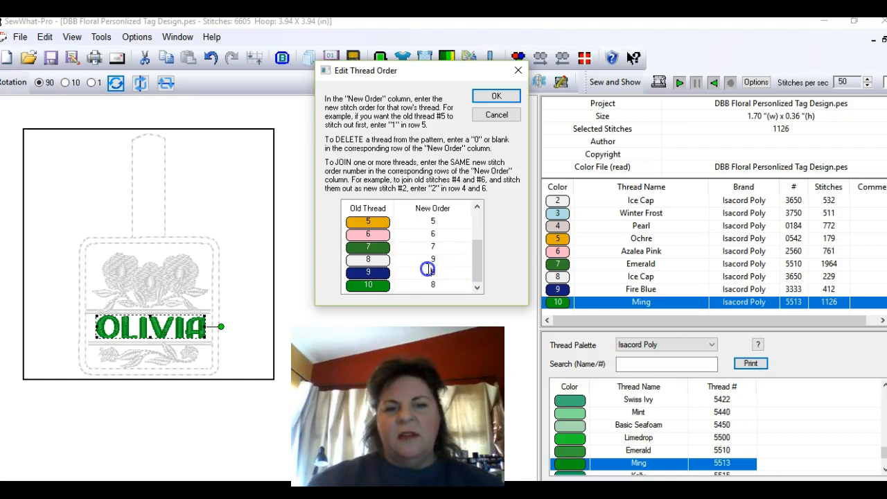
key("BackSpace")
type("10")
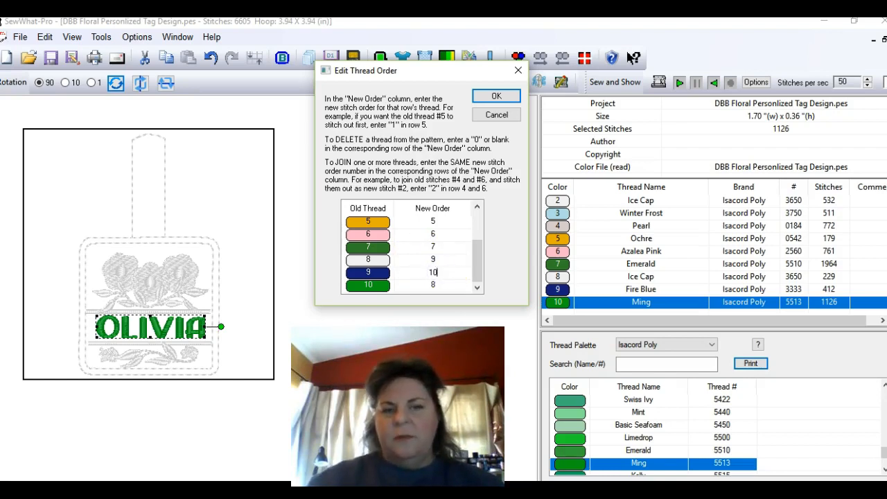
left_click(496, 95)
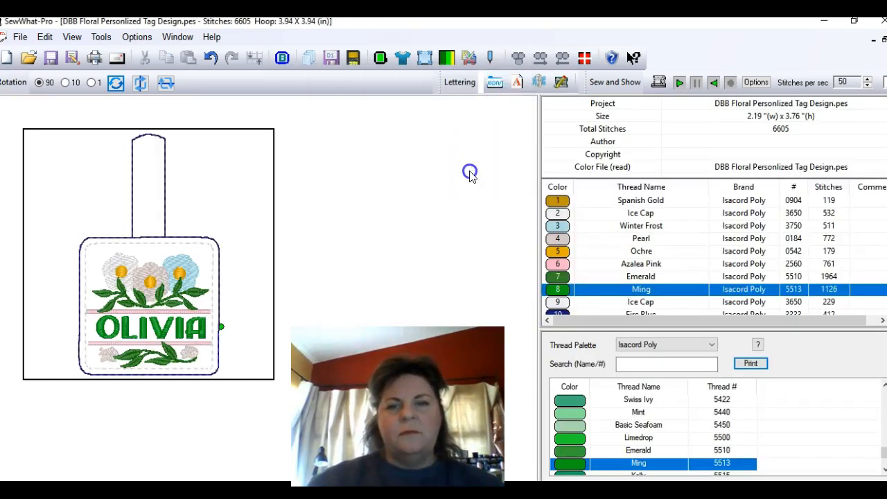
Step: Examine the new stitching order by isolating threads 1 to 10 one after another, and show the whole design again
left_click(558, 277)
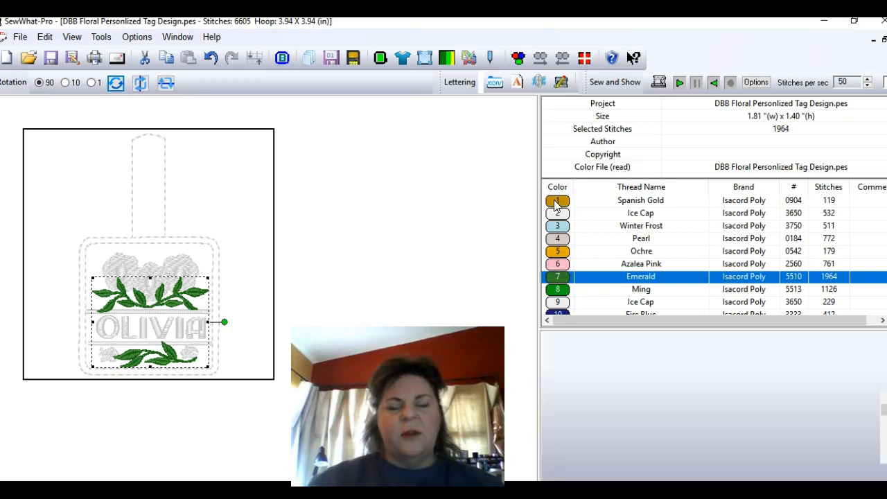
left_click(557, 201)
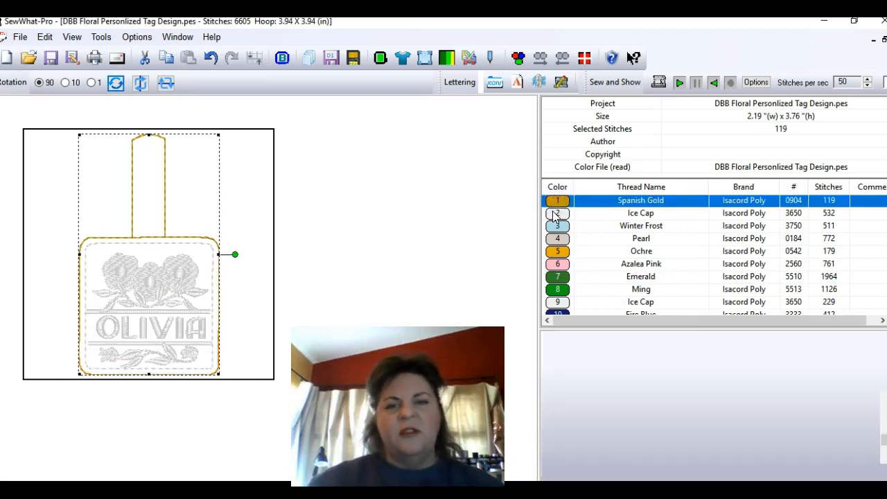
left_click(553, 215)
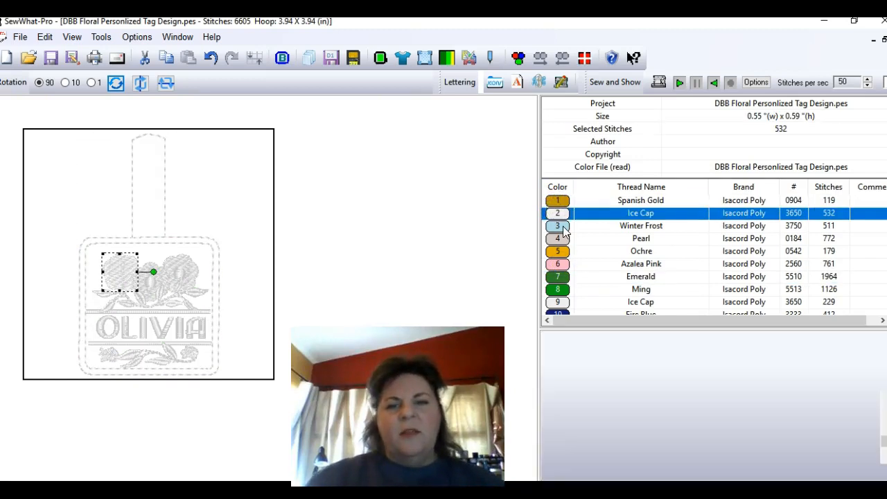
left_click(560, 226)
left_click(560, 239)
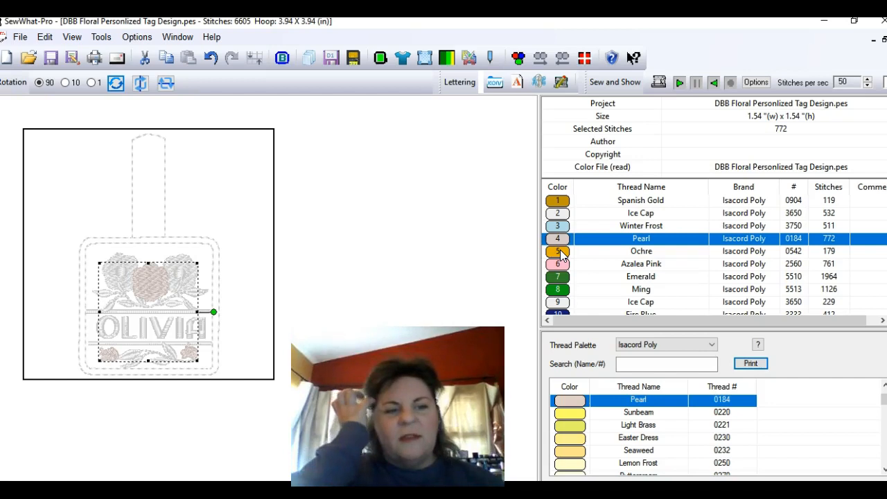
left_click(560, 252)
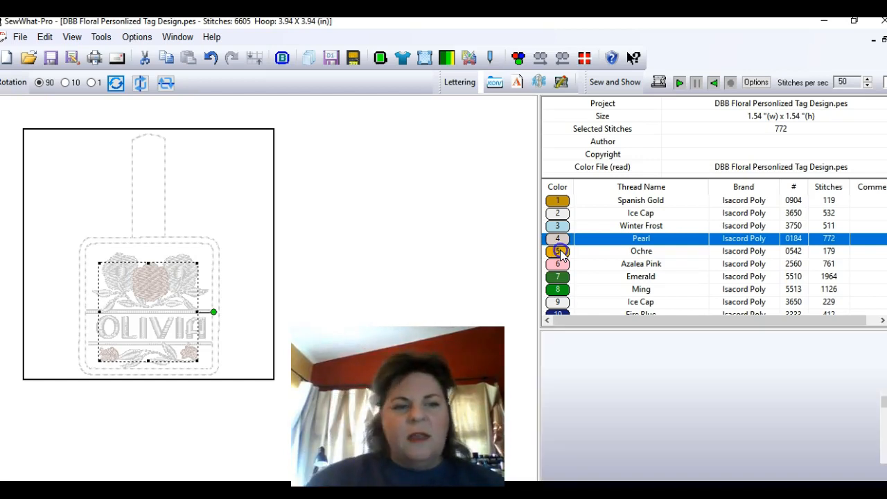
left_click(563, 266)
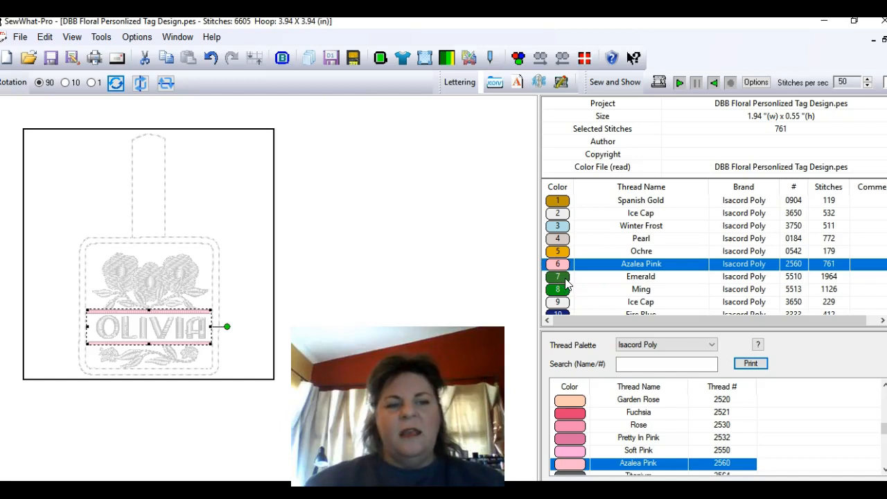
left_click(566, 280)
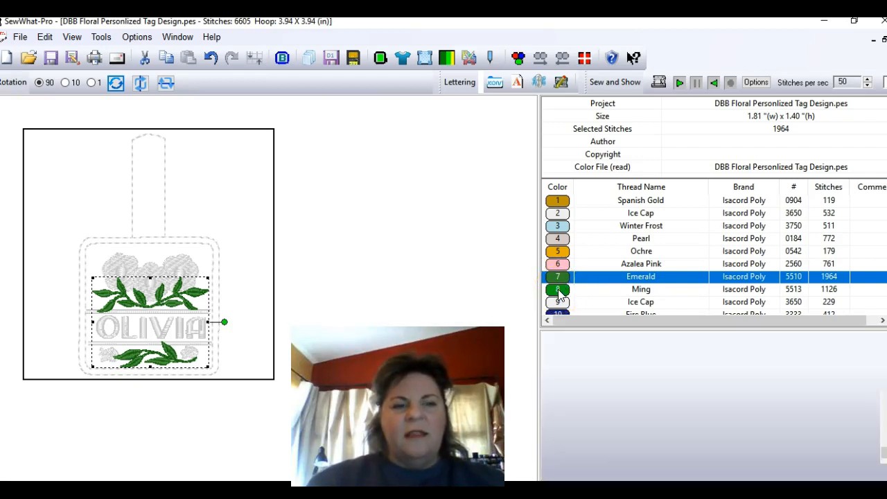
left_click(558, 291)
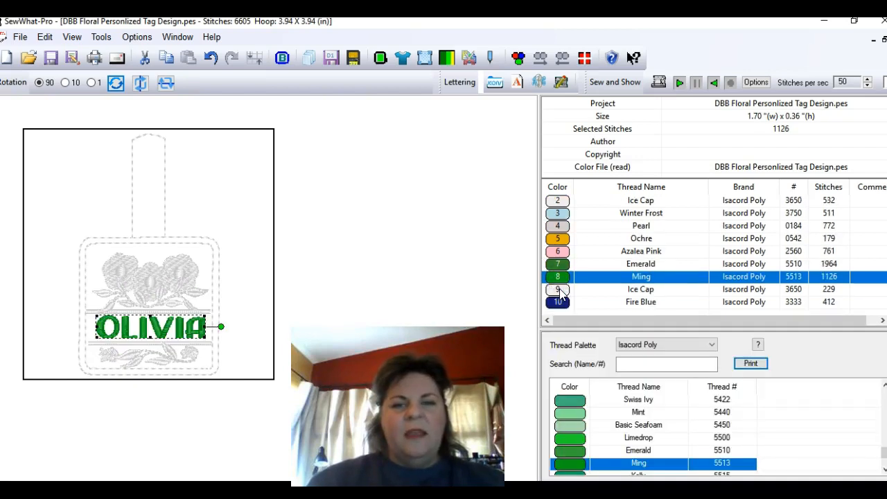
left_click(559, 291)
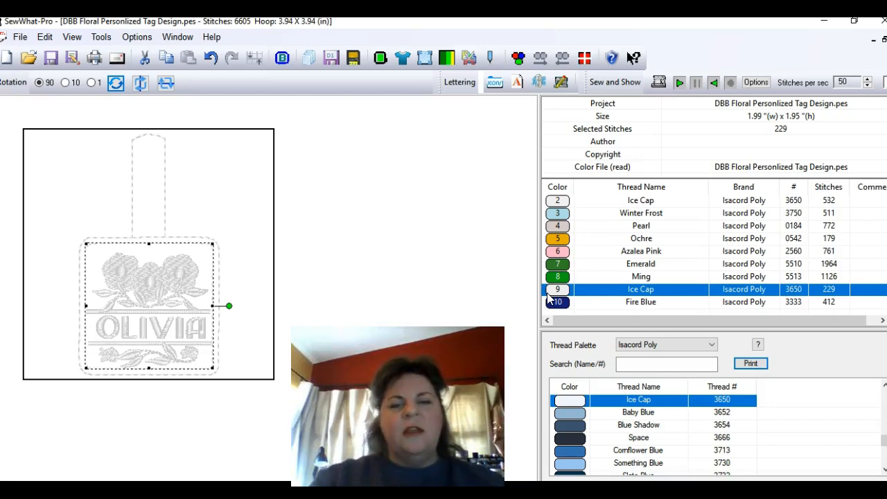
left_click(561, 303)
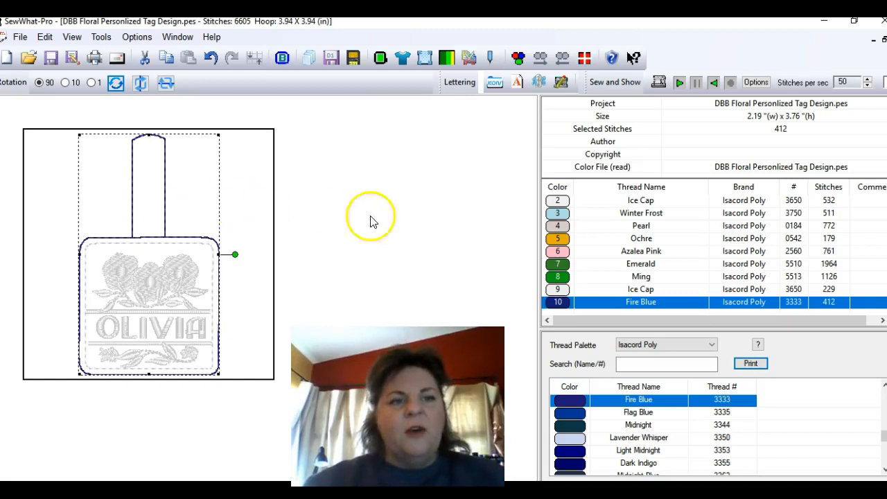
left_click(417, 226)
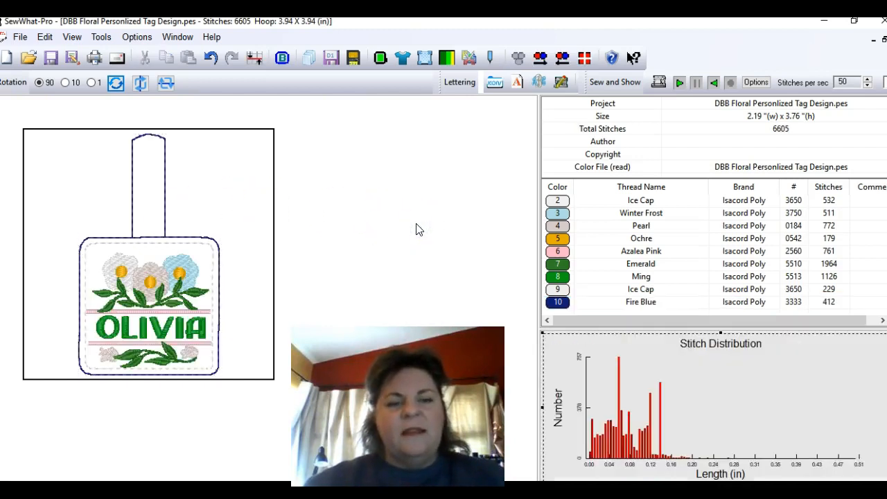